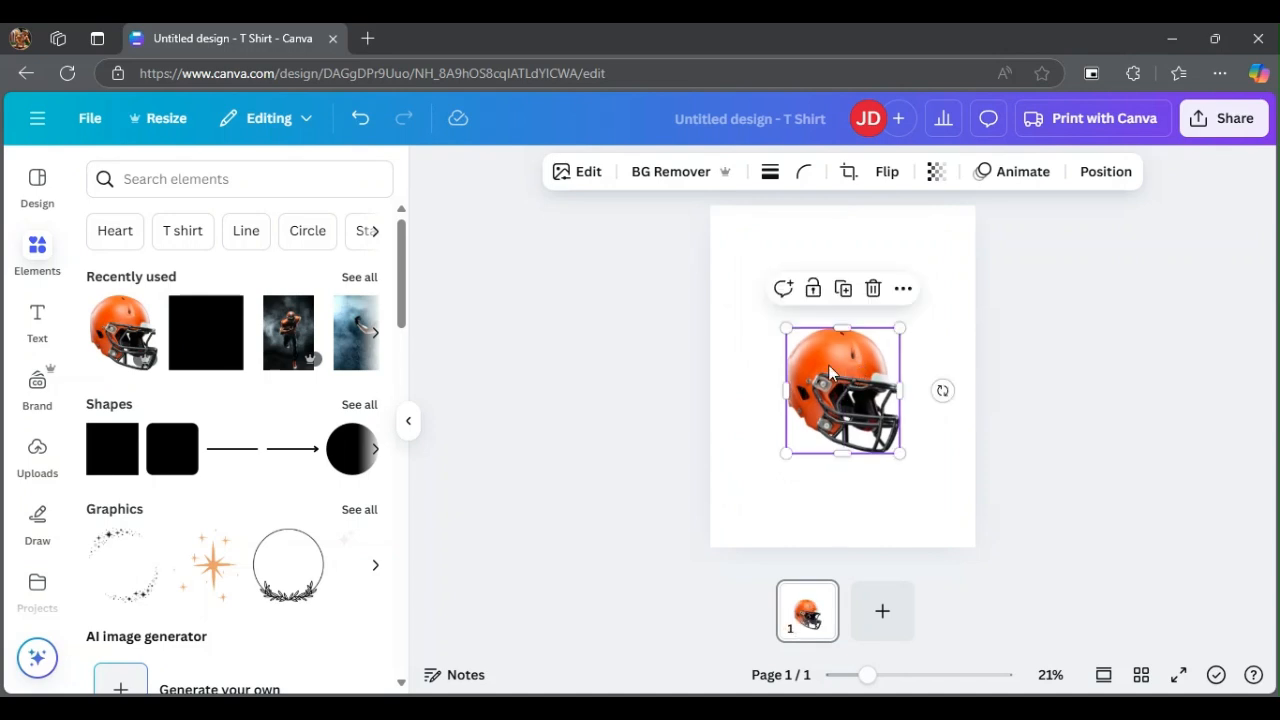
# Step: Add a black square, enlarge it to about 8.69 × 9.28 in over the helmet, and send it to the back
pyautogui.click(188, 363)
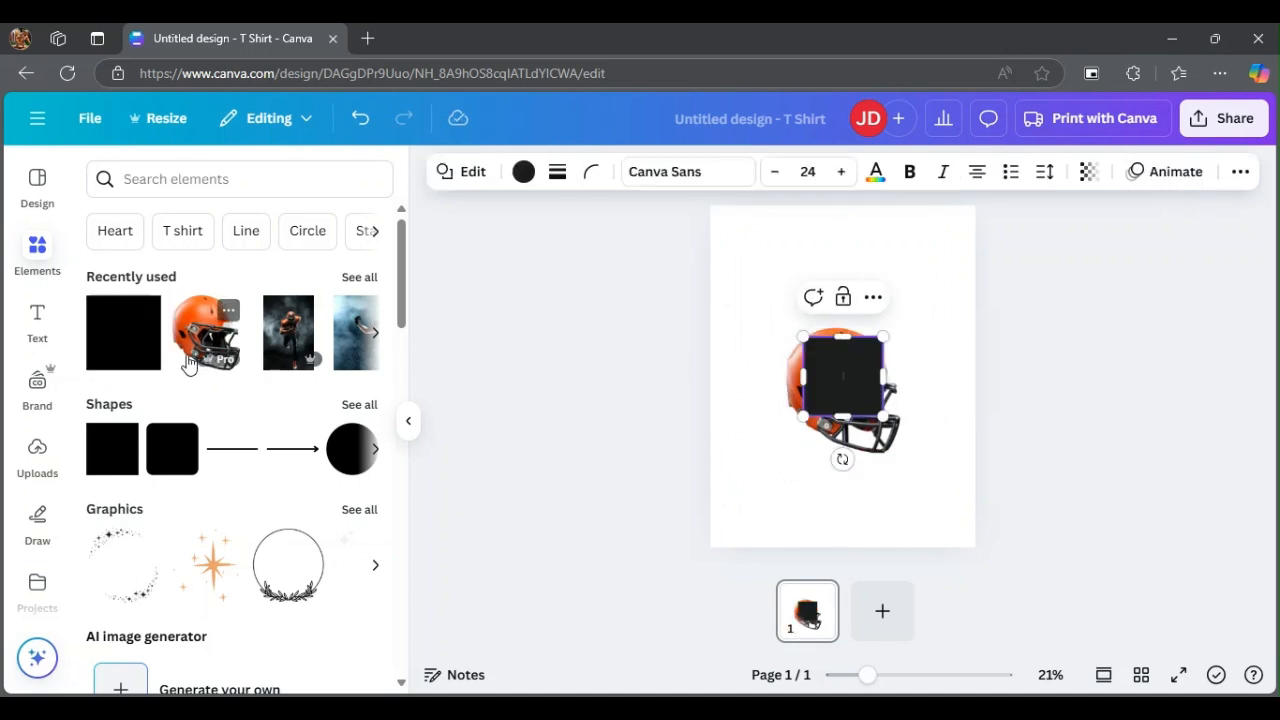
pyautogui.moveTo(804, 416); pyautogui.dragTo(717, 514)
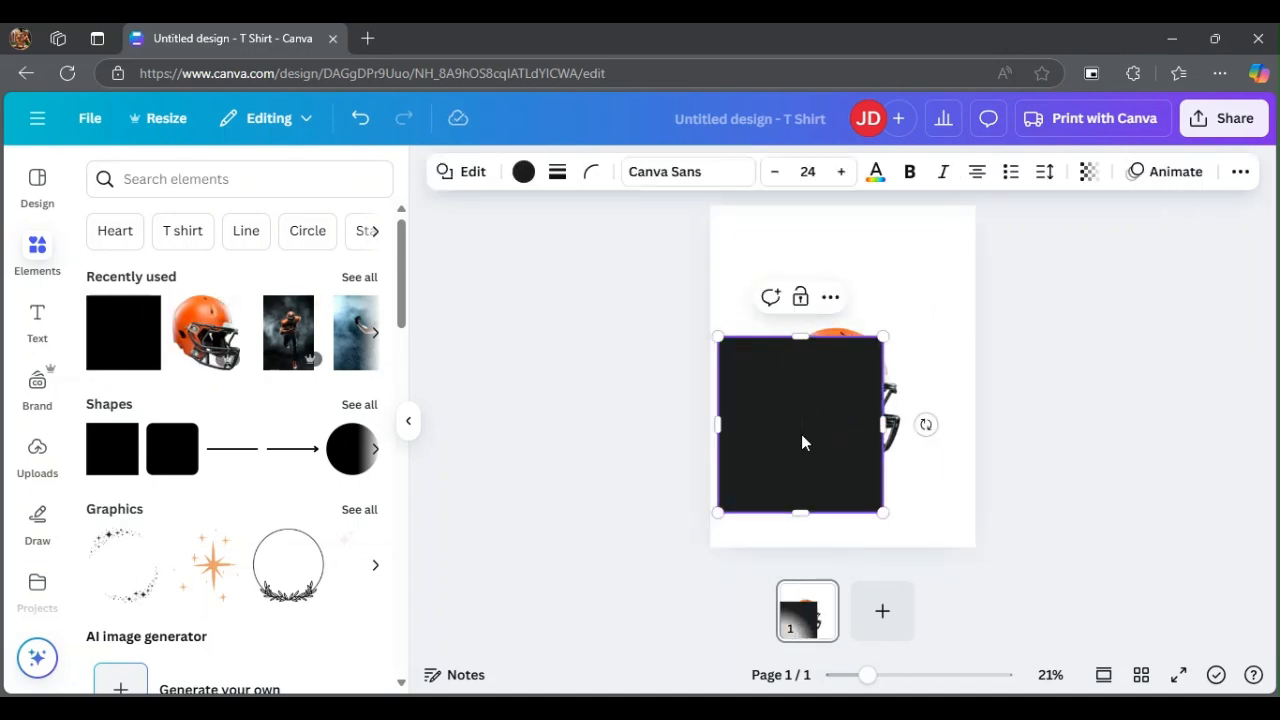
pyautogui.moveTo(806, 443); pyautogui.dragTo(859, 413)
pyautogui.click(1240, 171)
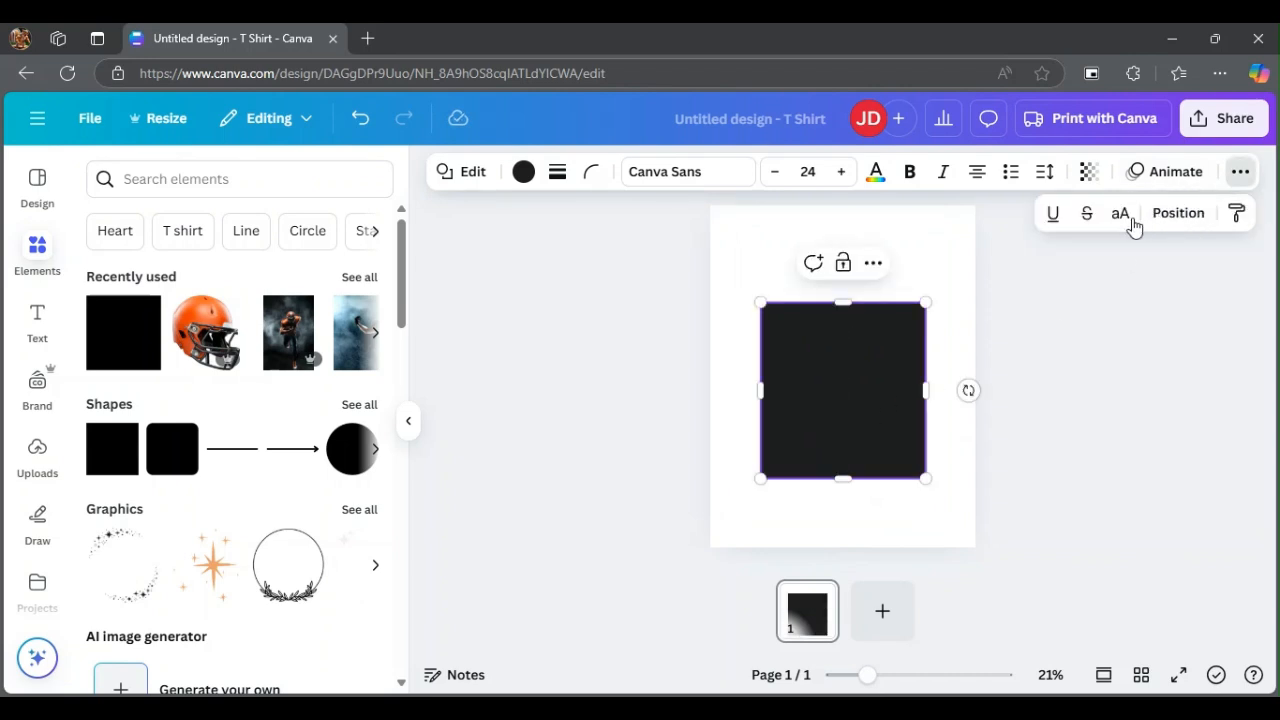
pyautogui.click(1163, 215)
pyautogui.click(316, 310)
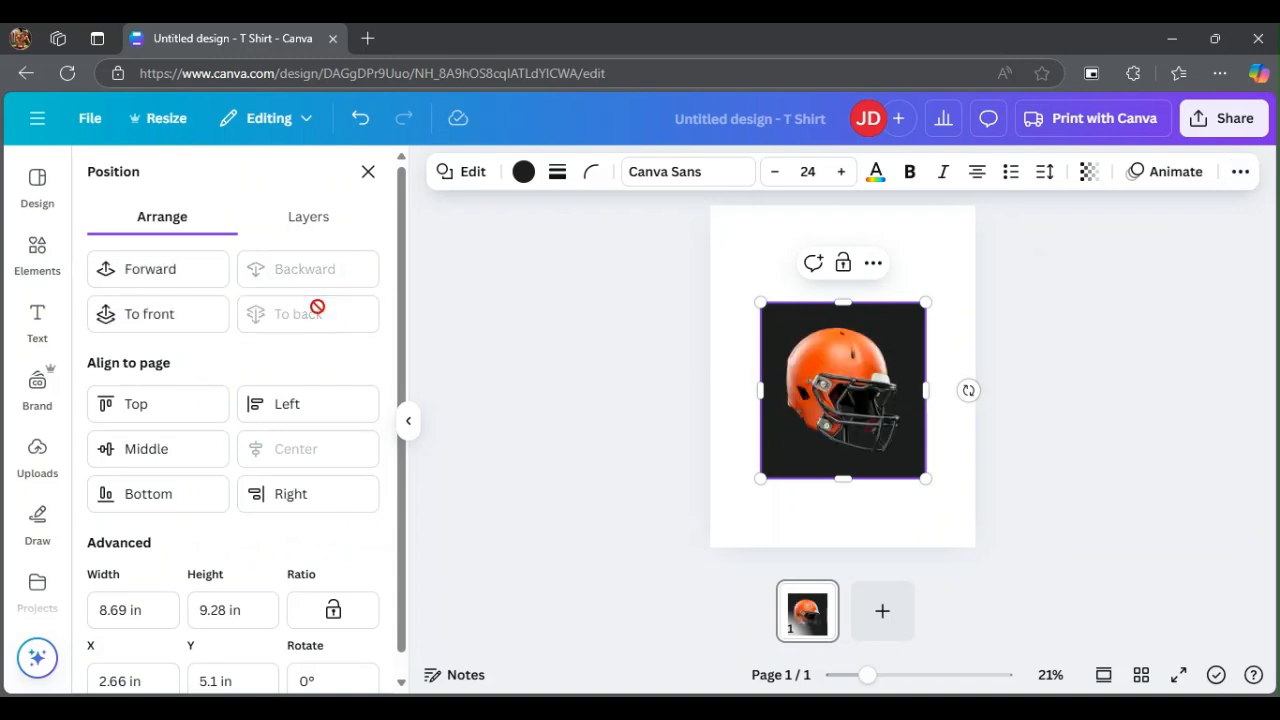
# Step: Apply the Custom Duotone effect to the orange helmet and set its highlights colour to white, #FFFFFF
pyautogui.click(835, 388)
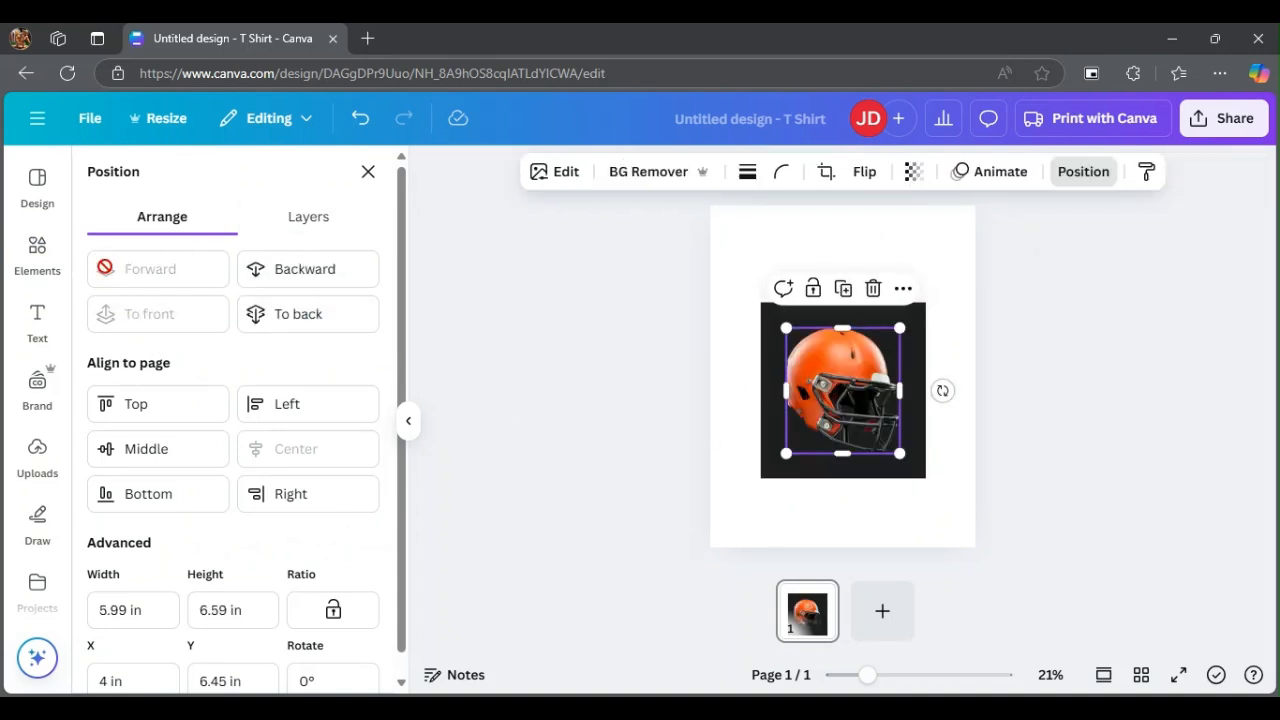
pyautogui.click(40, 278)
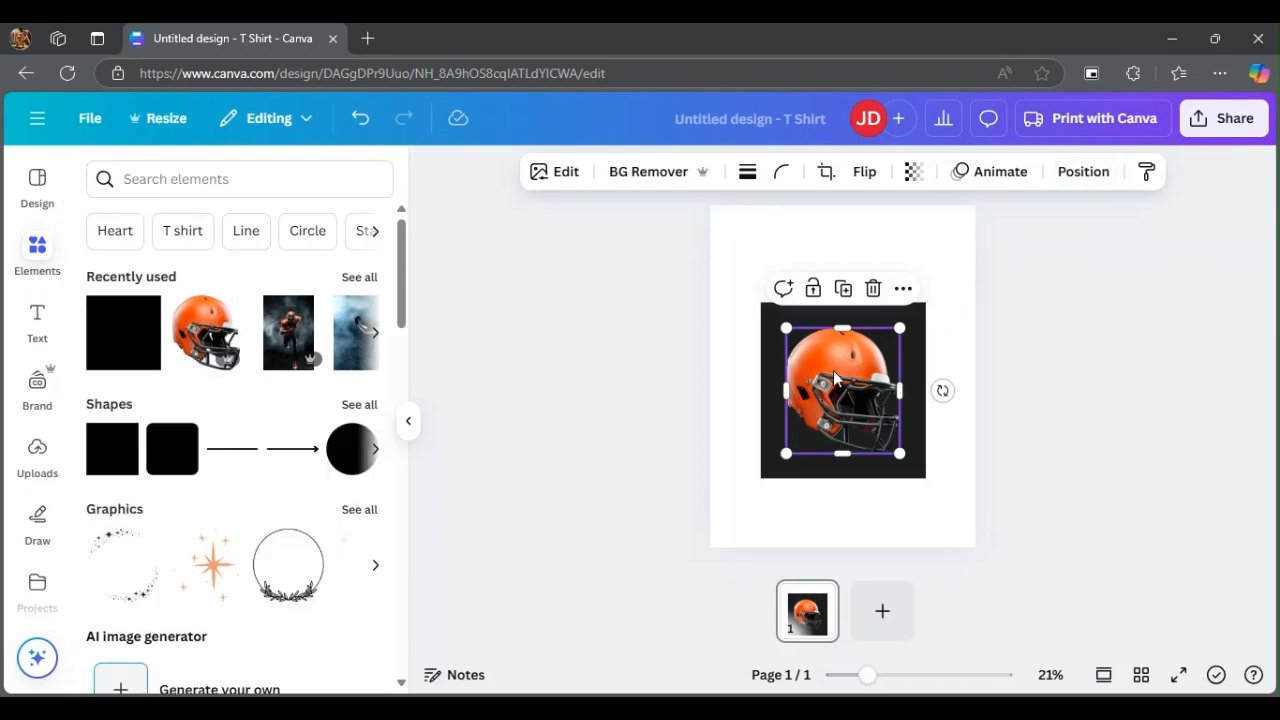
pyautogui.click(549, 174)
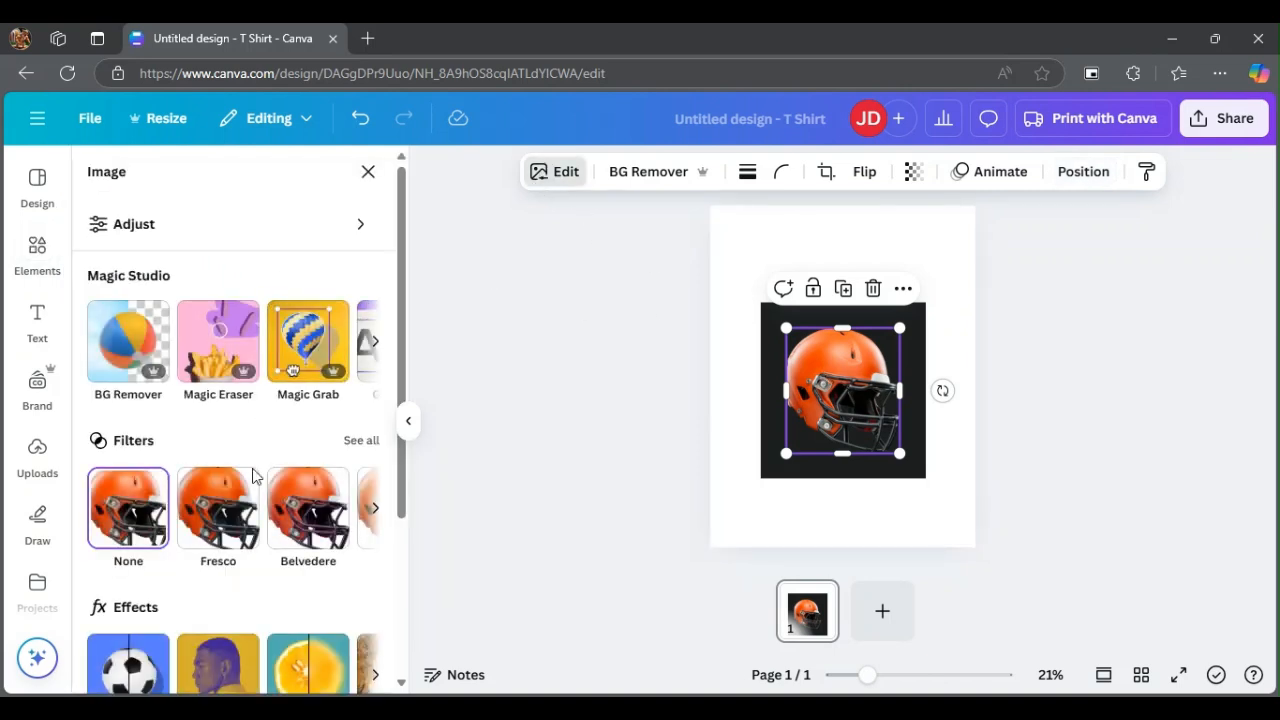
pyautogui.click(210, 663)
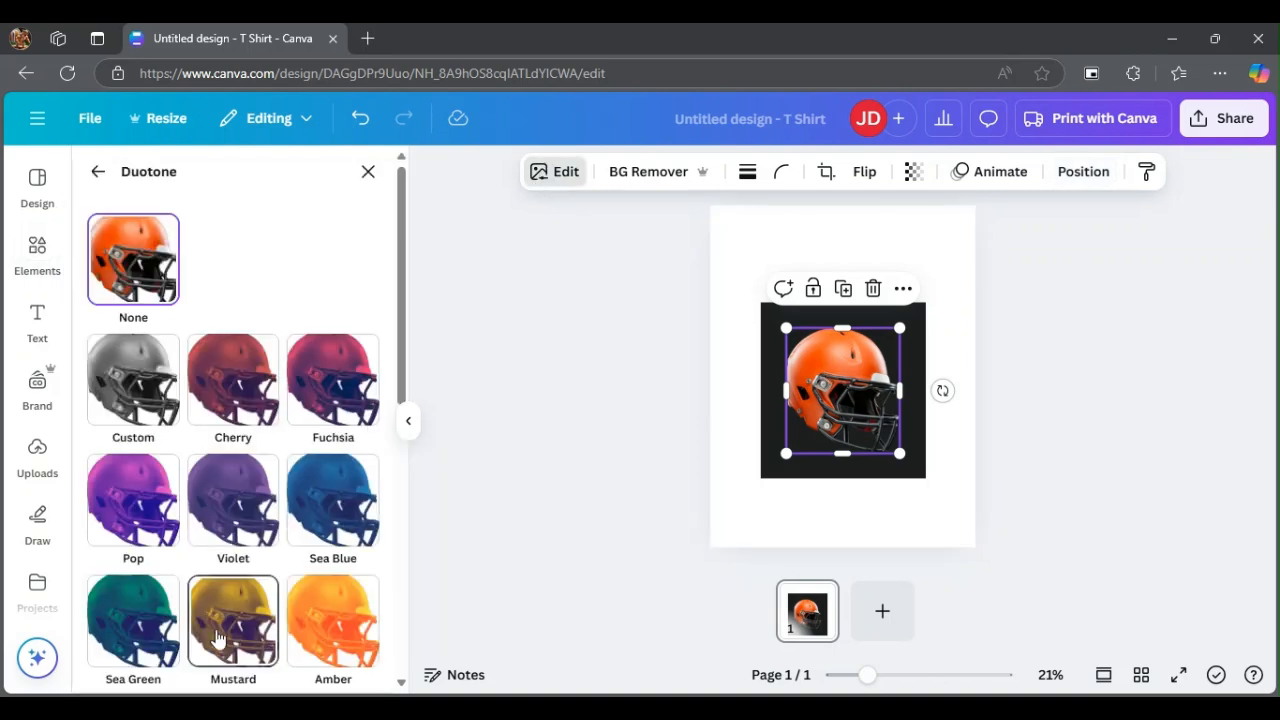
pyautogui.click(133, 375)
pyautogui.click(364, 477)
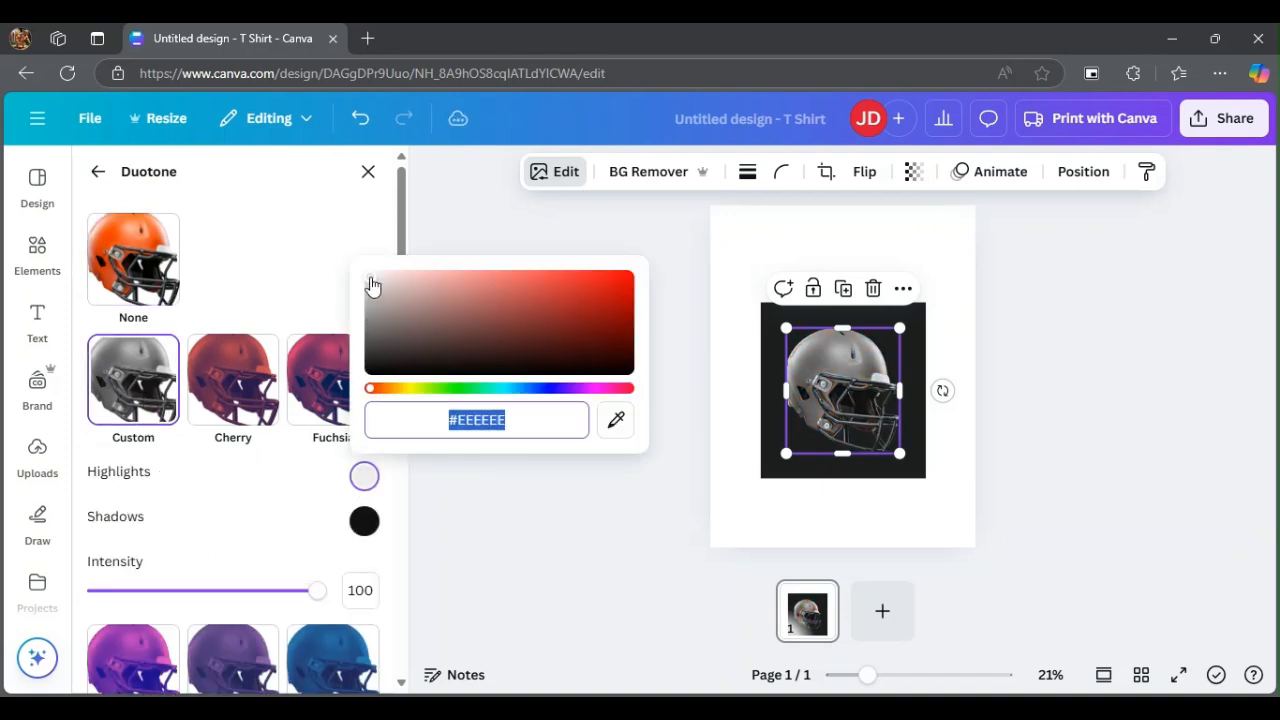
pyautogui.moveTo(371, 286); pyautogui.dragTo(348, 271)
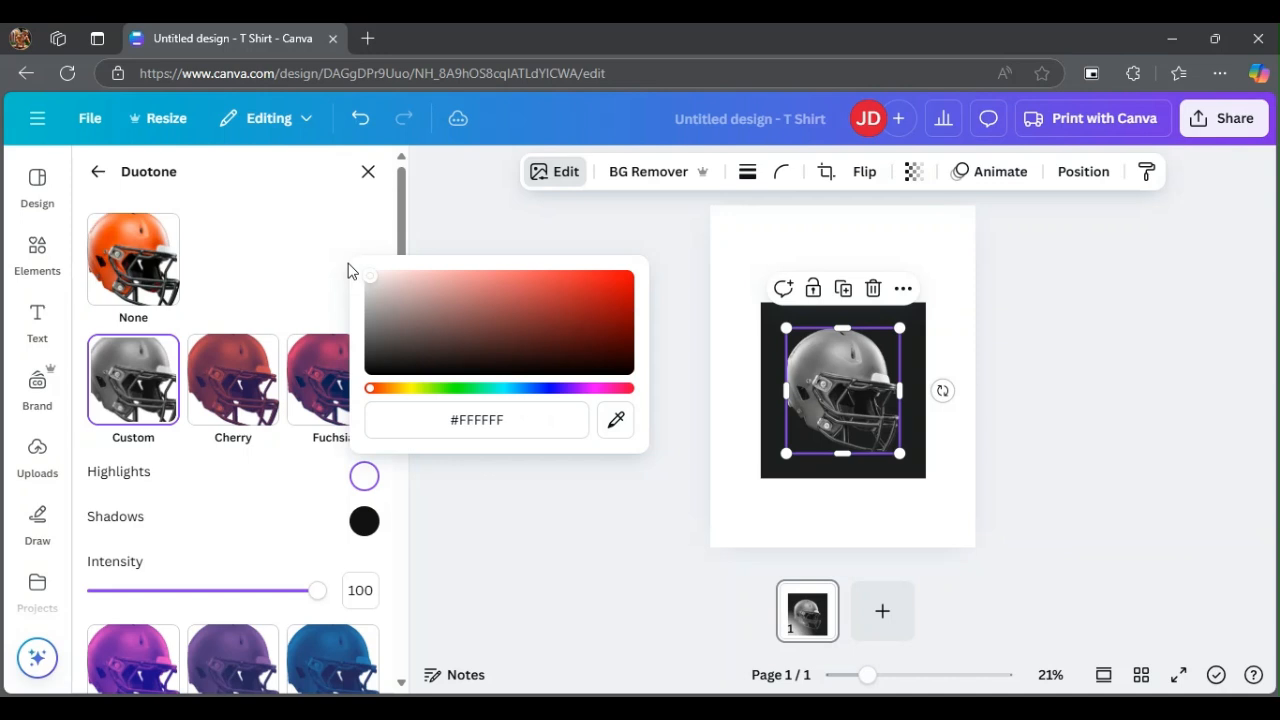
# Step: Set the helmet's Duotone shadows colour to white so the helmet is a solid white silhouette
pyautogui.click(364, 521)
pyautogui.moveTo(366, 422); pyautogui.dragTo(343, 309)
pyautogui.click(759, 520)
pyautogui.click(760, 522)
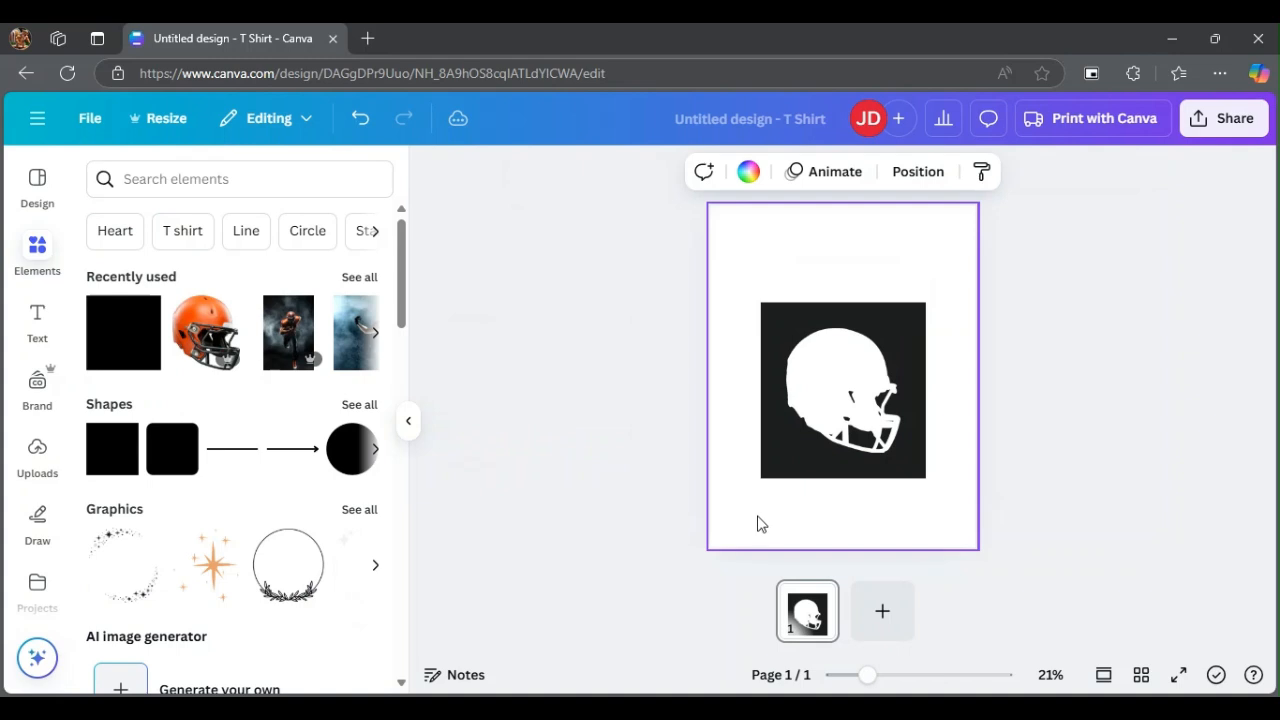
# Step: Download the helmet design as a PNG at size 1
pyautogui.click(1228, 120)
pyautogui.click(930, 489)
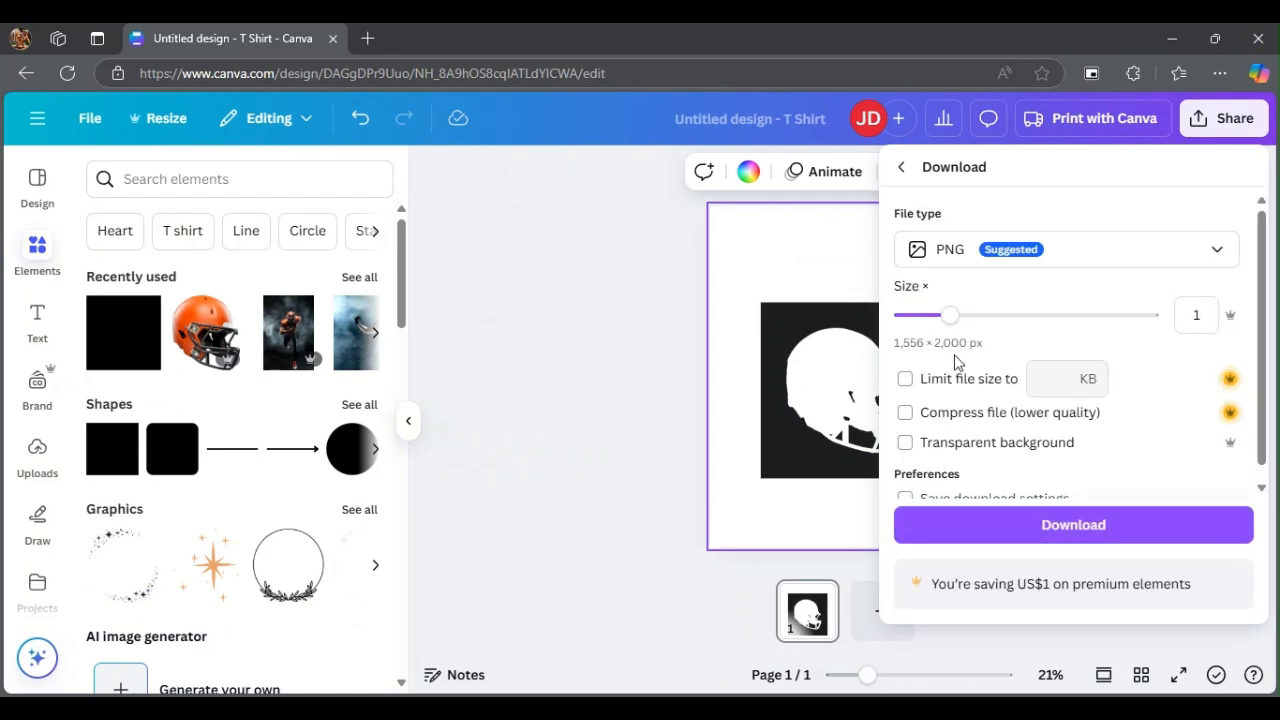
pyautogui.click(963, 528)
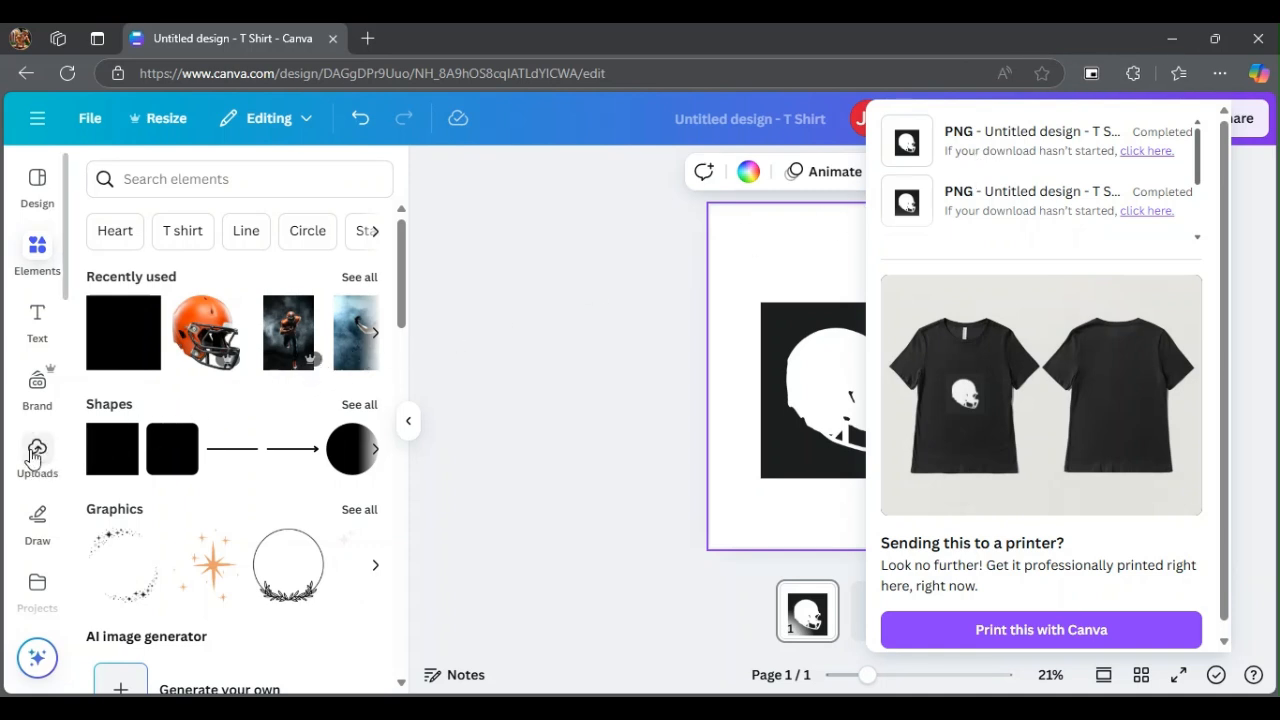
# Step: Upload the downloaded PNG of the white helmet on the black square
pyautogui.click(33, 458)
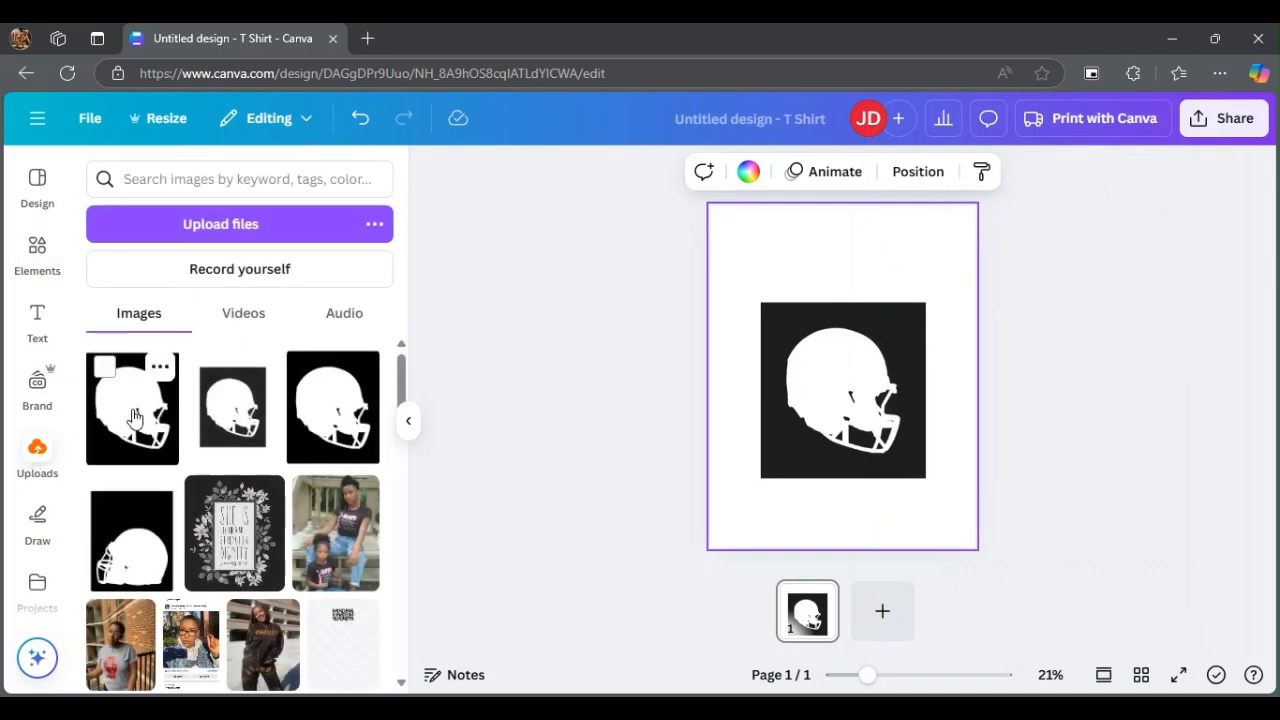
pyautogui.click(174, 224)
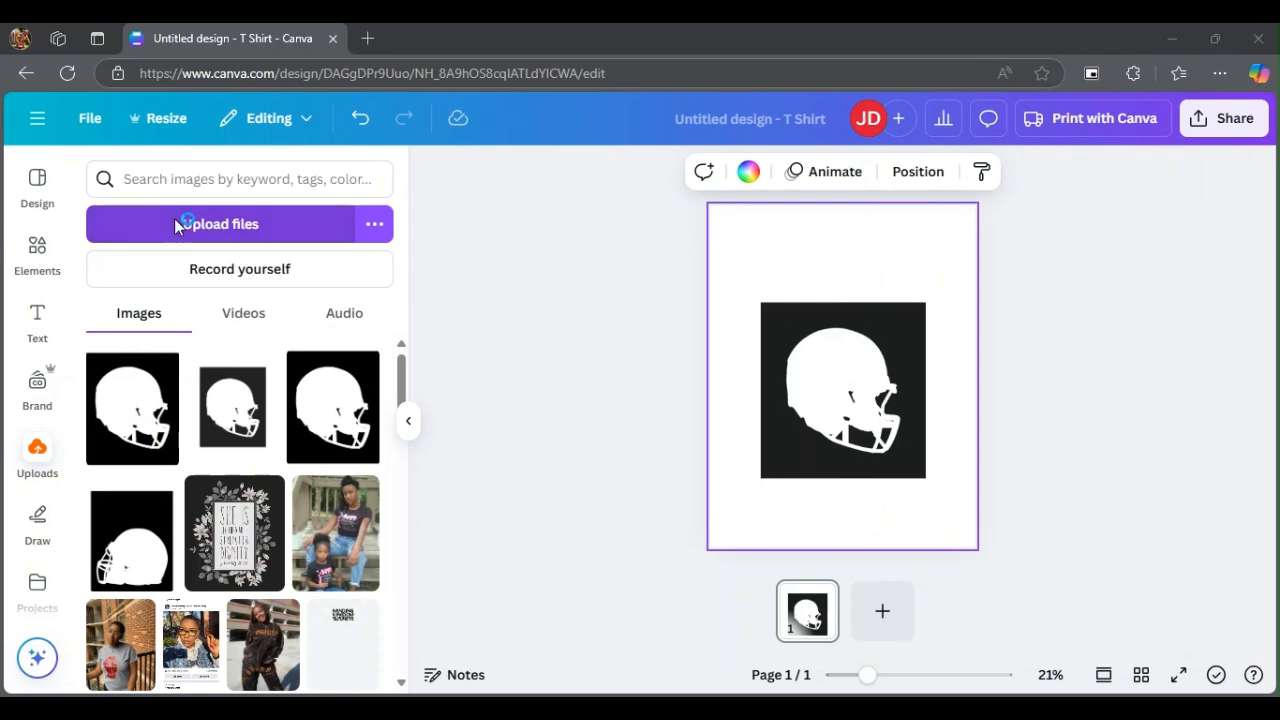
pyautogui.press('Return')
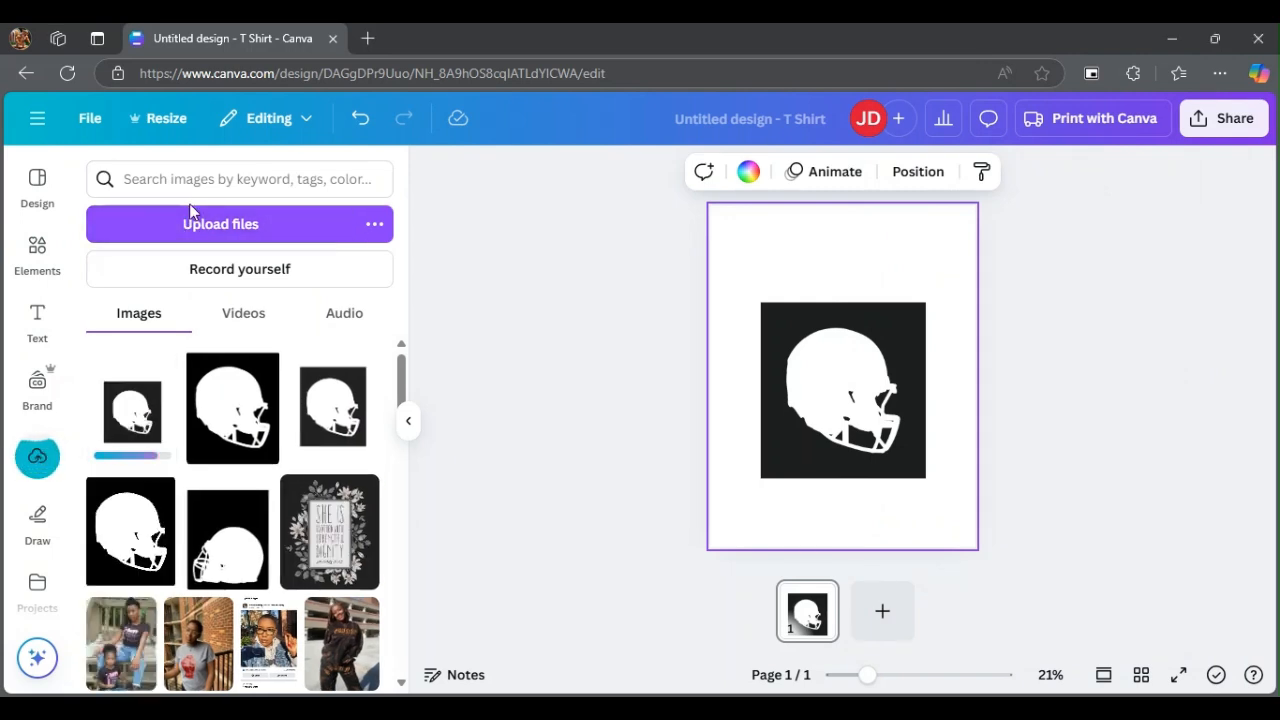
pyautogui.moveTo(132, 410); pyautogui.dragTo(821, 420)
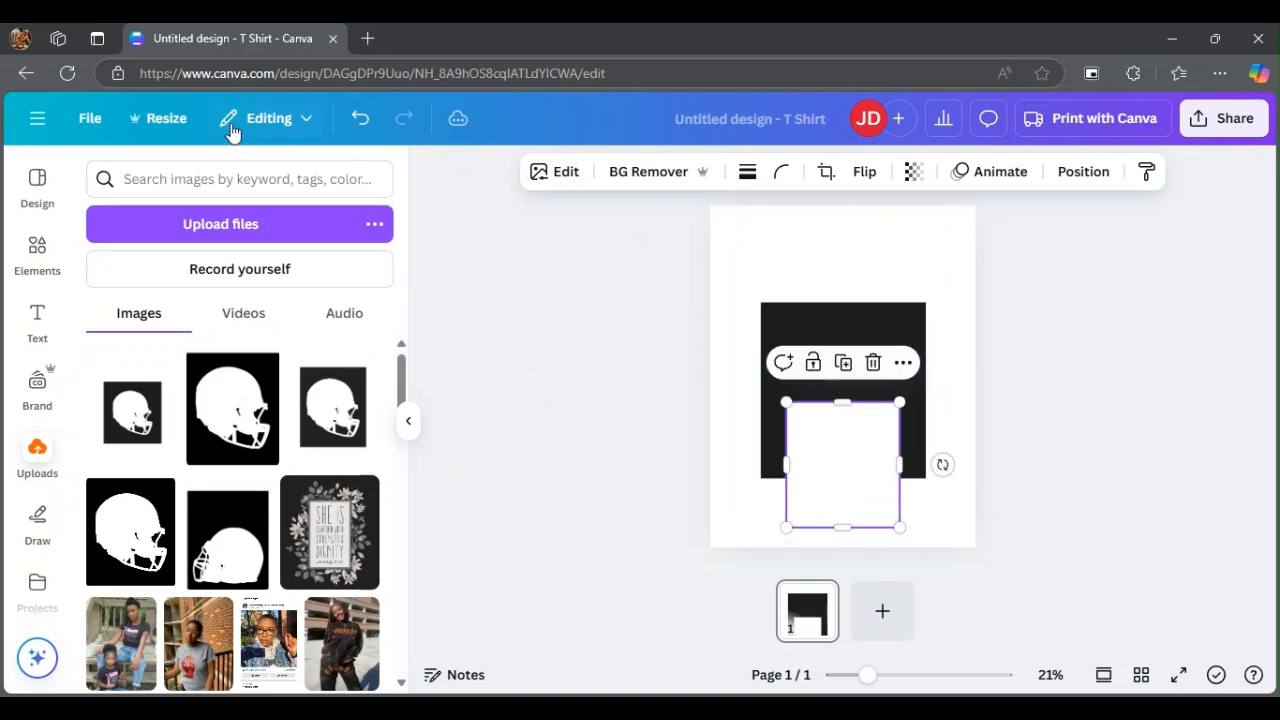
pyautogui.click(360, 118)
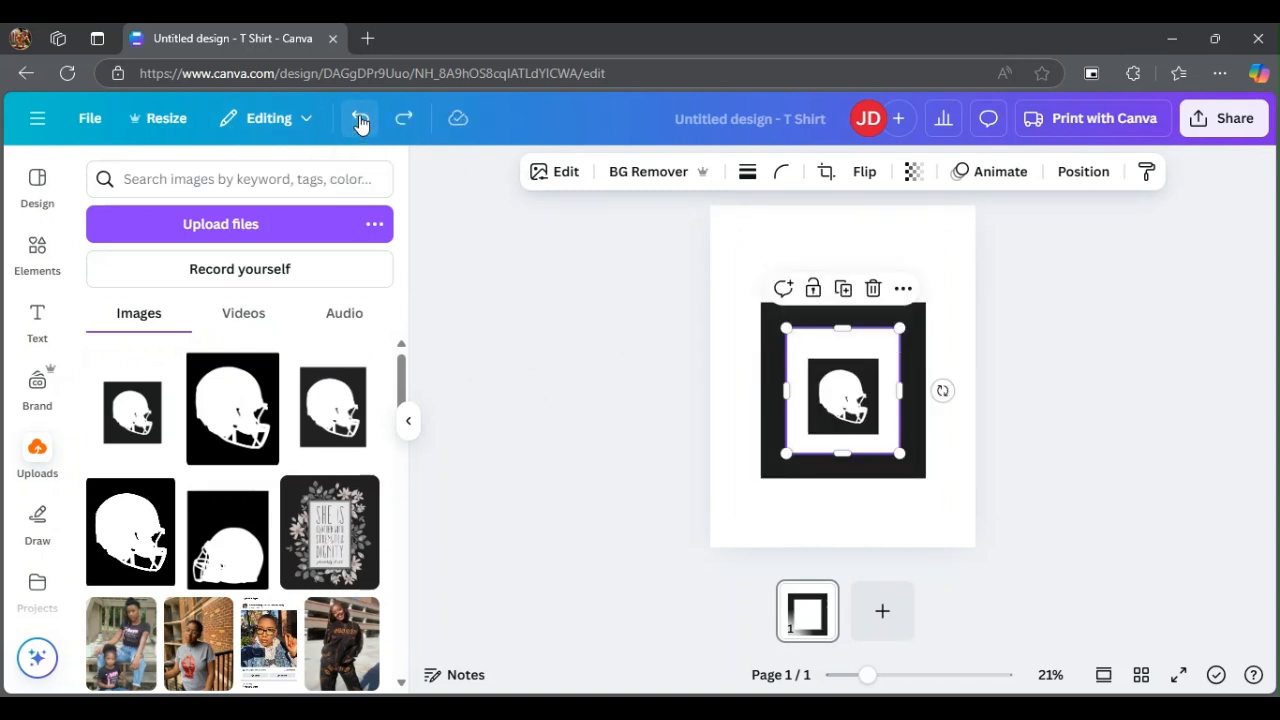
pyautogui.click(360, 118)
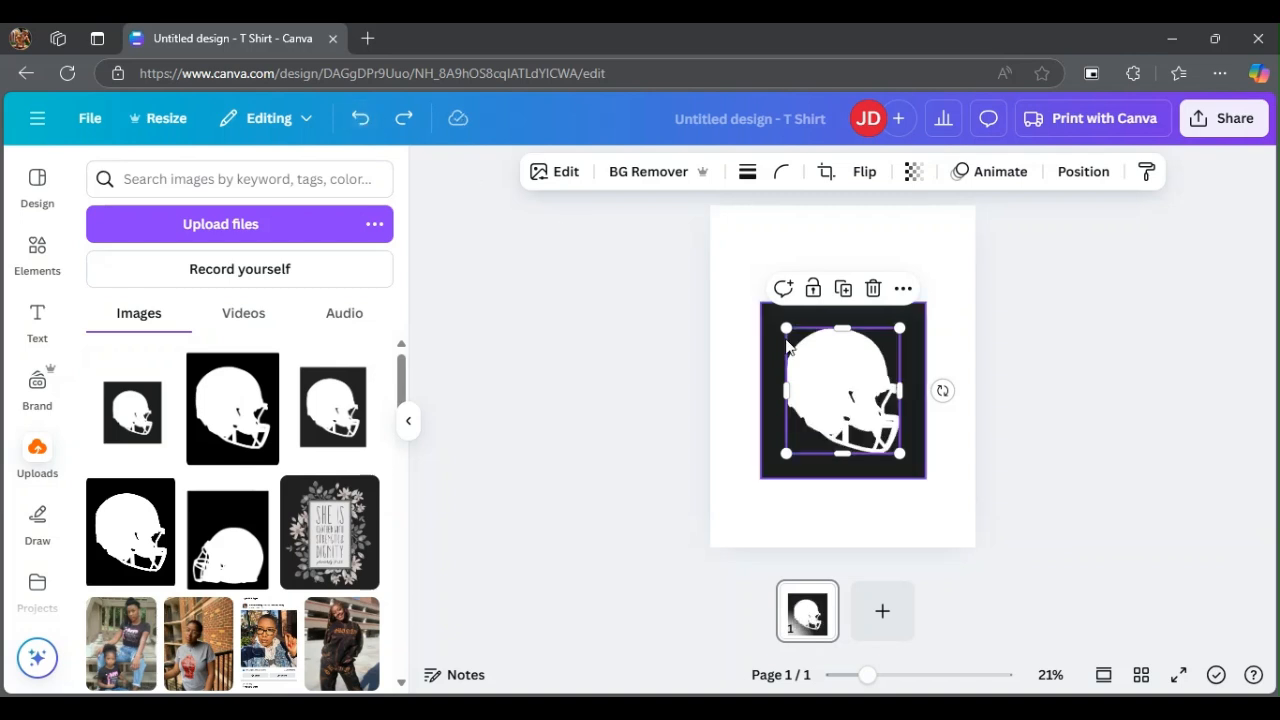
pyautogui.click(794, 500)
pyautogui.click(810, 445)
pyautogui.moveTo(810, 445)
pyautogui.mouseDown()
pyautogui.moveTo(794, 451)
pyautogui.moveTo(806, 431)
pyautogui.moveTo(806, 443)
pyautogui.mouseUp()
pyautogui.click(616, 408)
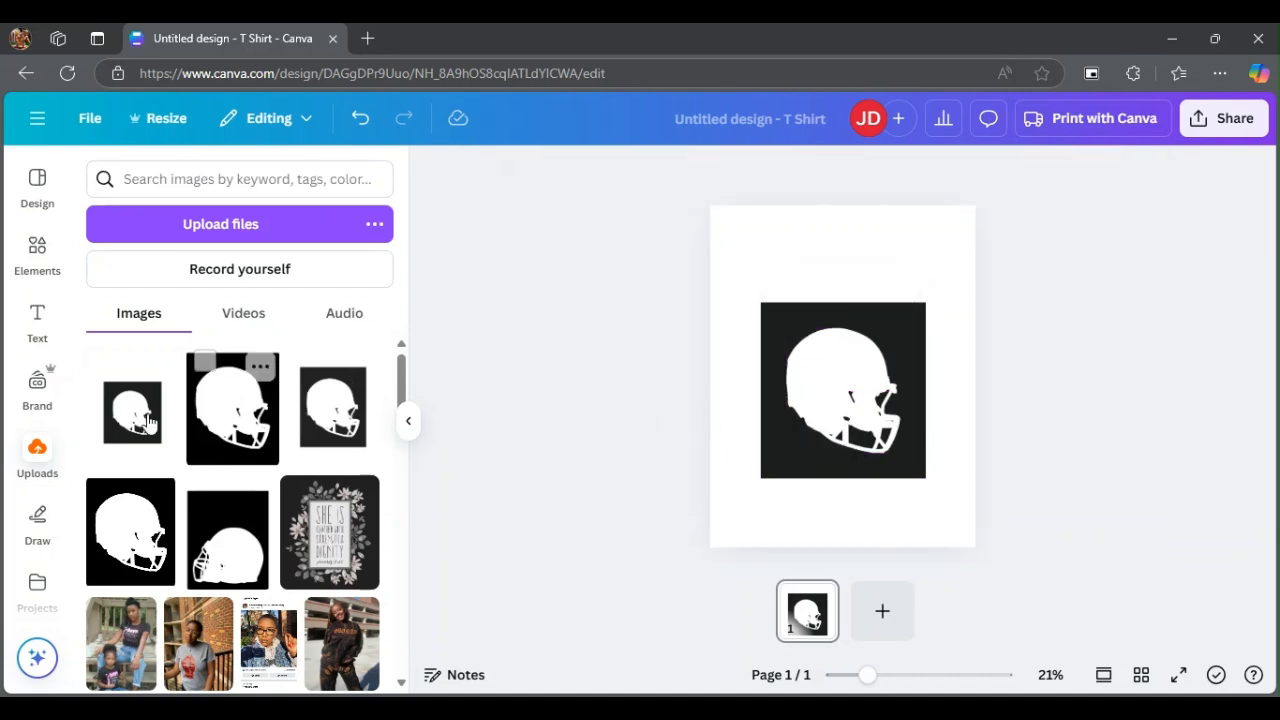
# Step: Add the newly uploaded helmet PNG to the page and run BG Remover on it
pyautogui.click(112, 418)
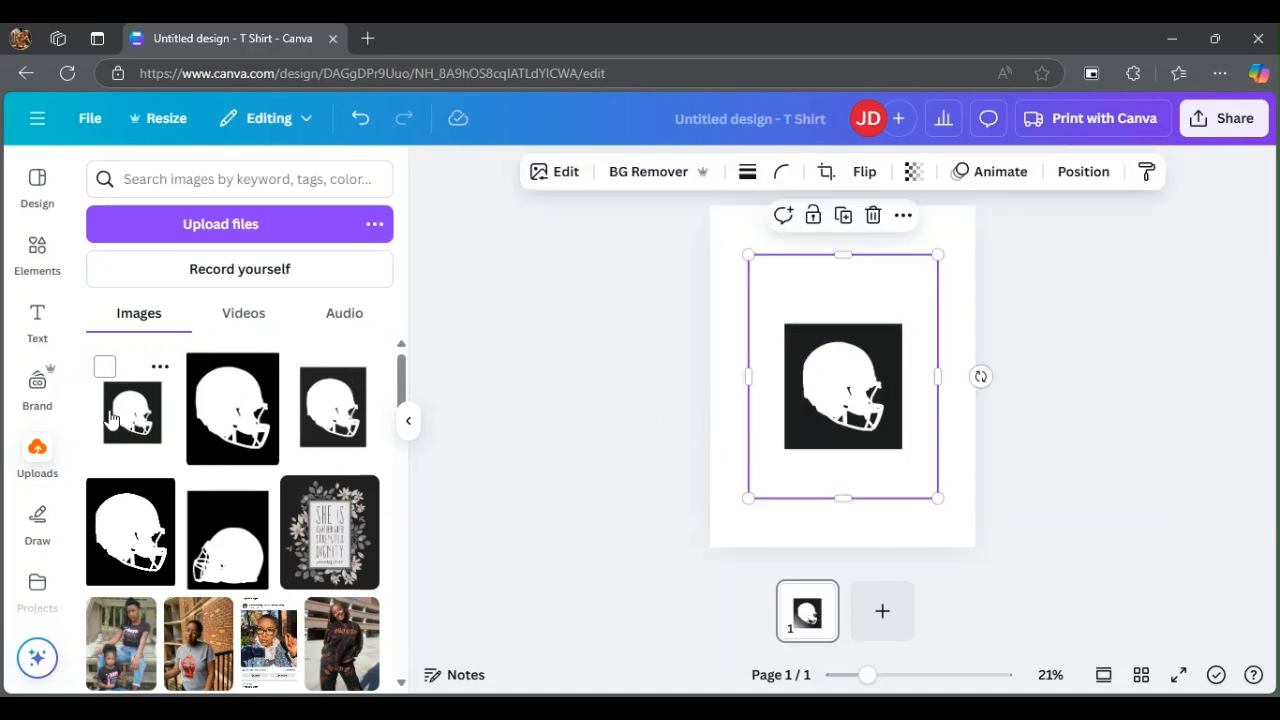
pyautogui.click(650, 171)
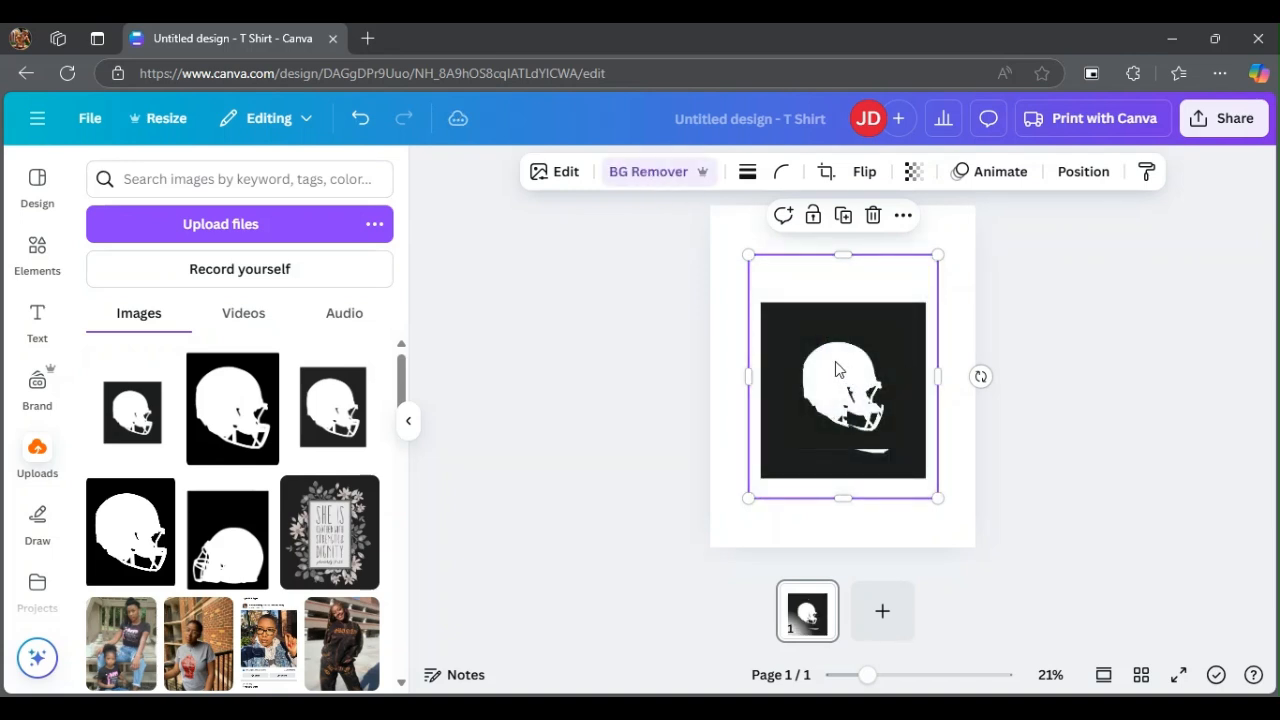
# Step: Move the cutout image toward the page's lower-left corner and delete the original helmet and black square
pyautogui.moveTo(838, 370); pyautogui.dragTo(773, 478)
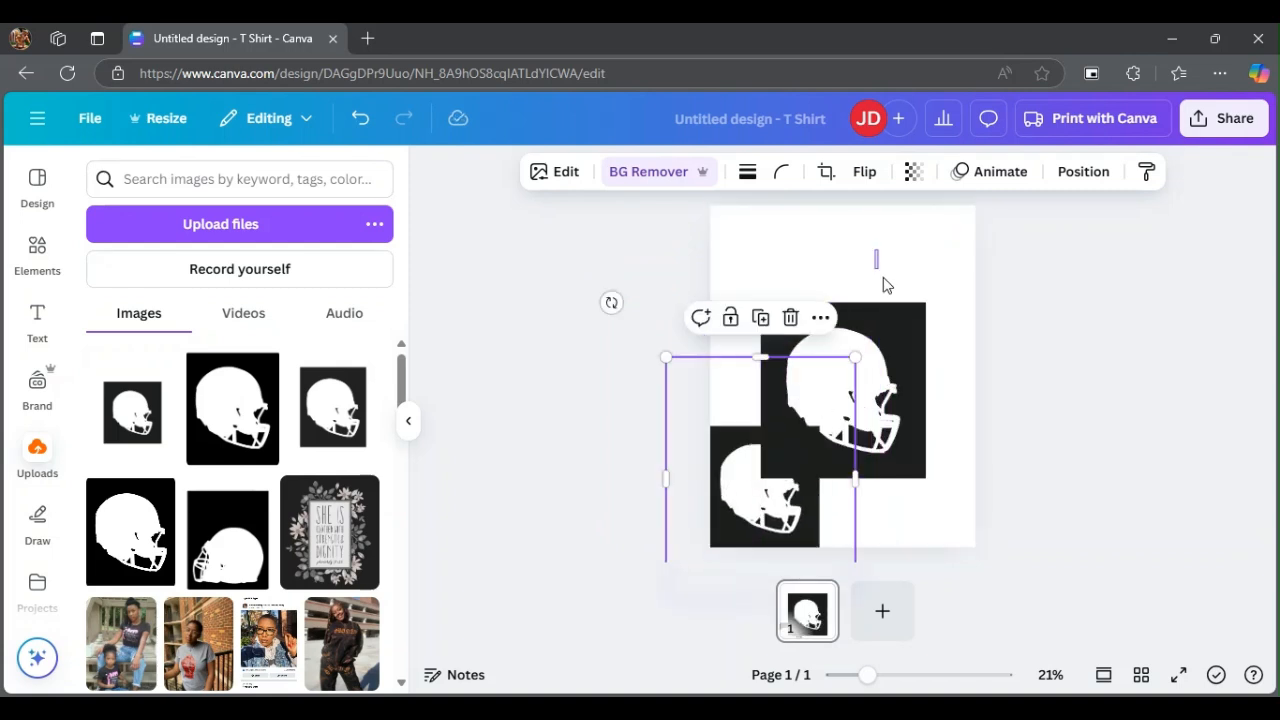
pyautogui.click(896, 368)
pyautogui.press('Delete')
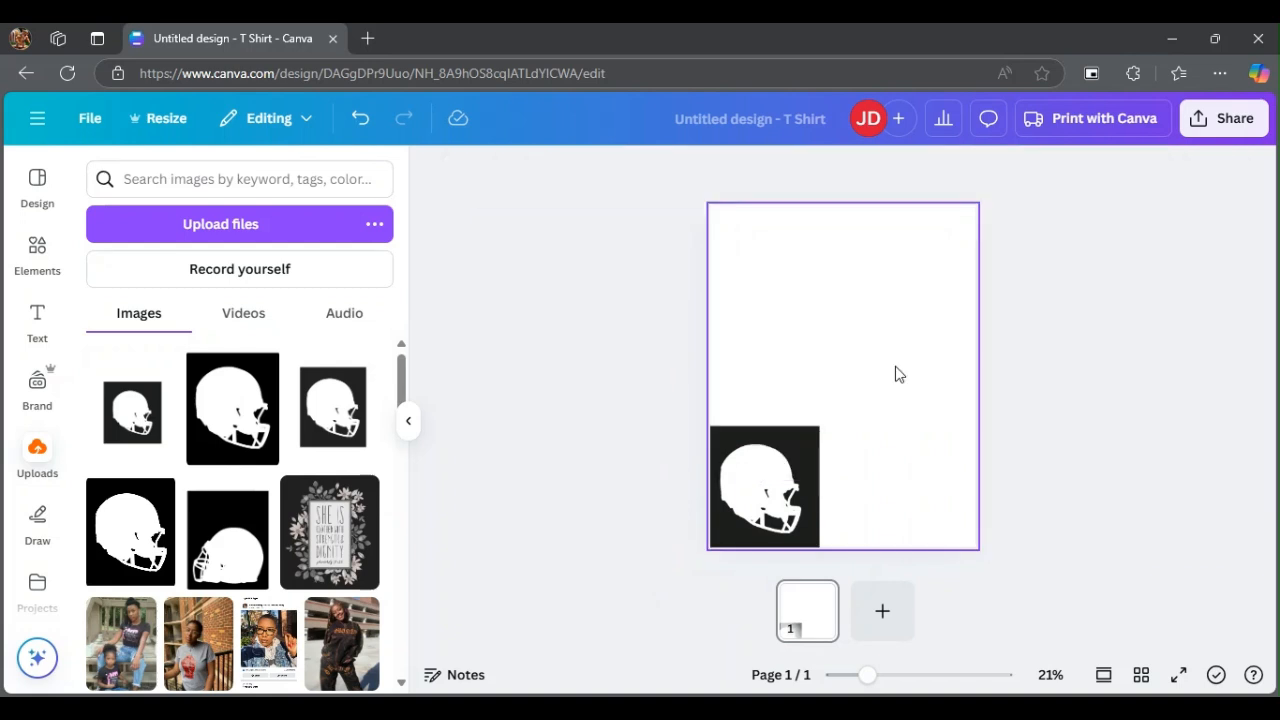
# Step: Move the cutout image back to the middle of the page and enlarge it to about the full page width
pyautogui.moveTo(826, 454); pyautogui.dragTo(856, 340)
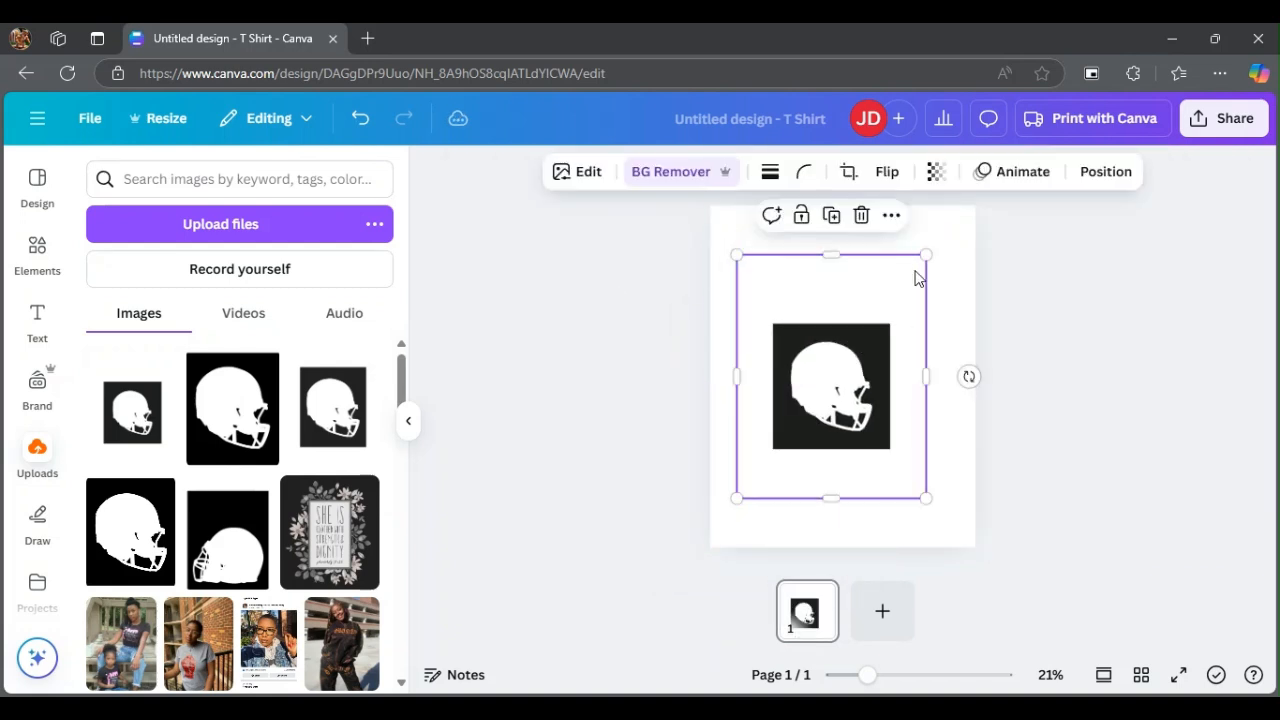
pyautogui.moveTo(925, 256); pyautogui.dragTo(980, 196)
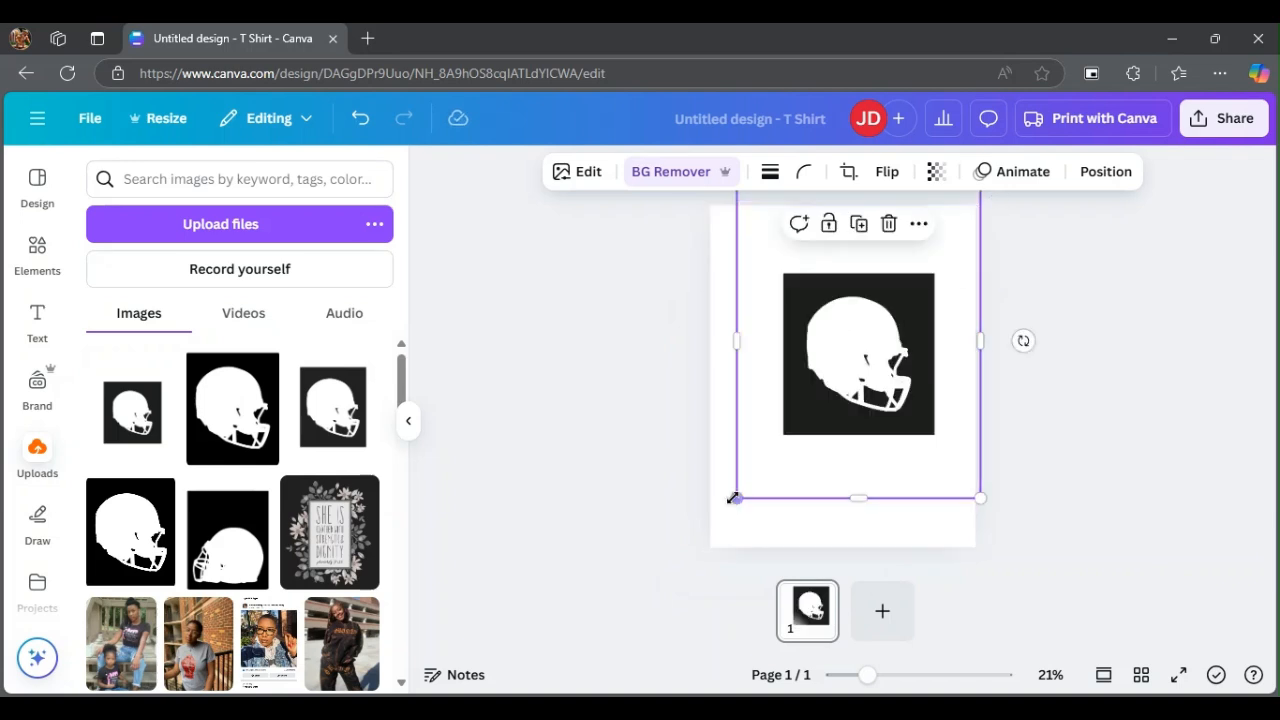
pyautogui.moveTo(736, 497); pyautogui.dragTo(709, 531)
# Step: Crop the empty areas above and below the cutout's black square and center the image on the page
pyautogui.moveTo(837, 535); pyautogui.dragTo(823, 466)
pyautogui.moveTo(836, 368); pyautogui.dragTo(838, 430)
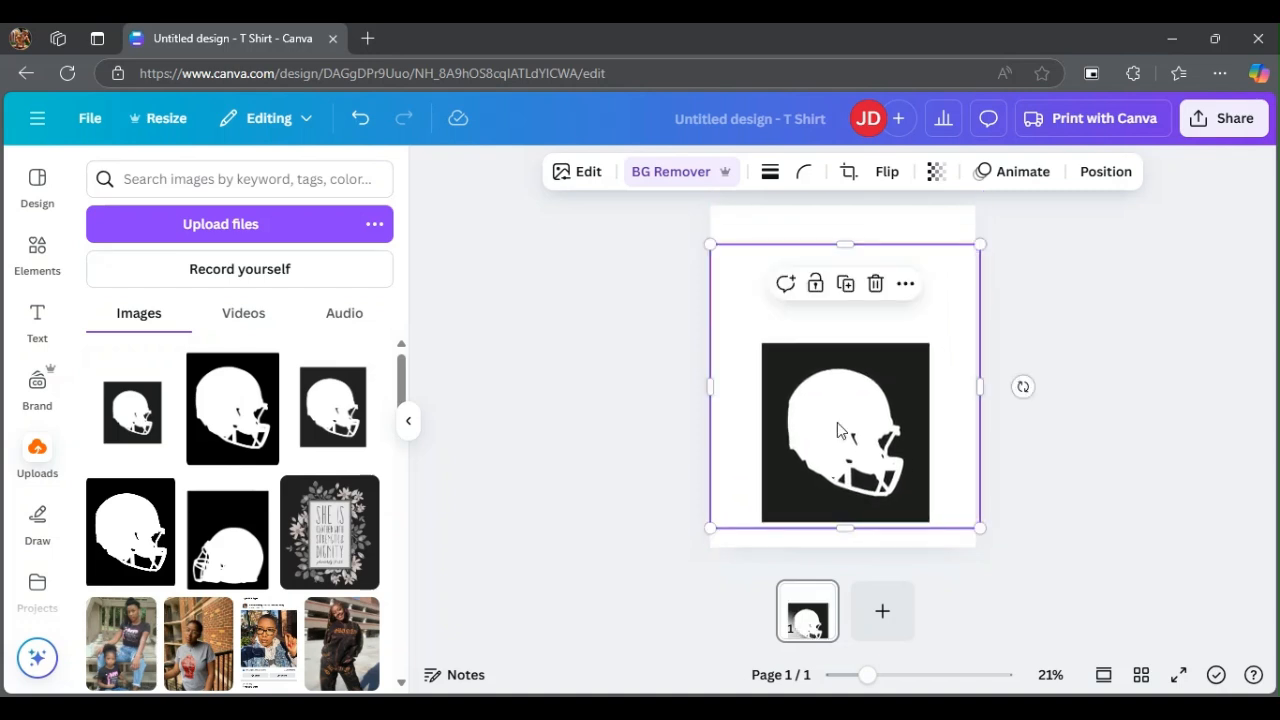
pyautogui.moveTo(847, 253); pyautogui.dragTo(857, 331)
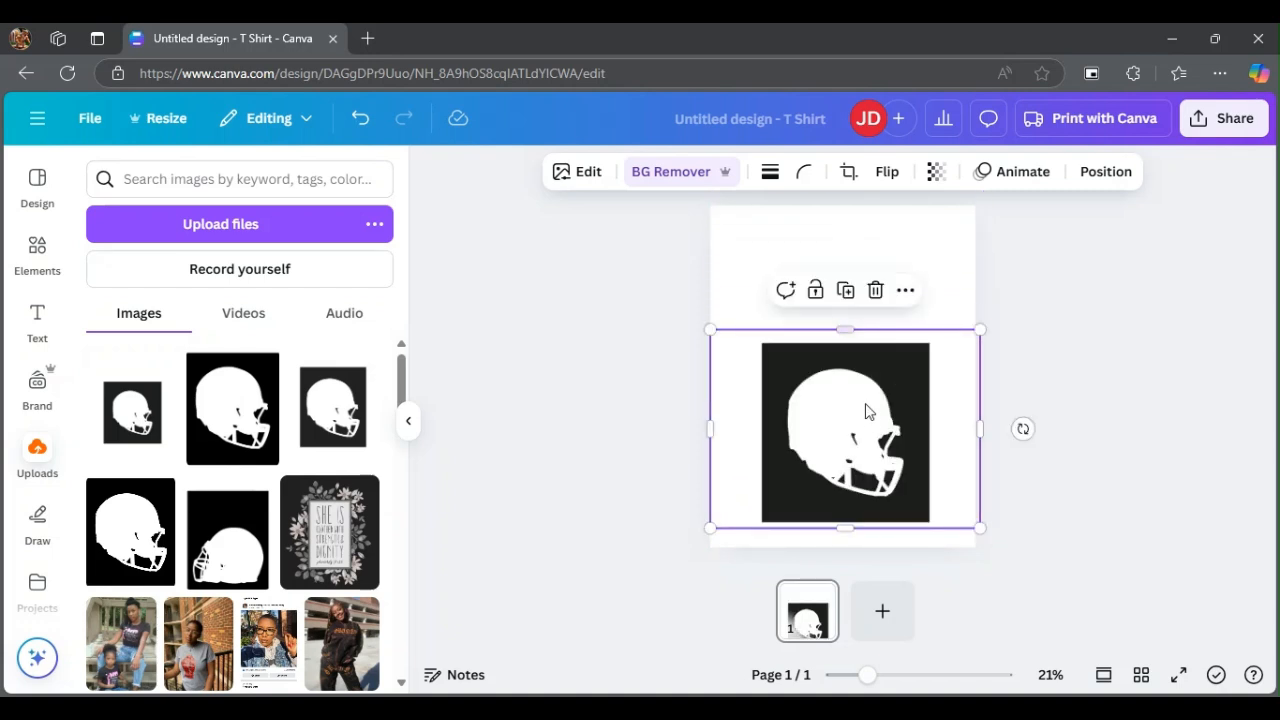
pyautogui.moveTo(866, 410); pyautogui.dragTo(864, 374)
# Step: Add the recently used pink and purple galaxy photo and resize it to about 8.88 × 9.44 in, covering the black square
pyautogui.click(39, 266)
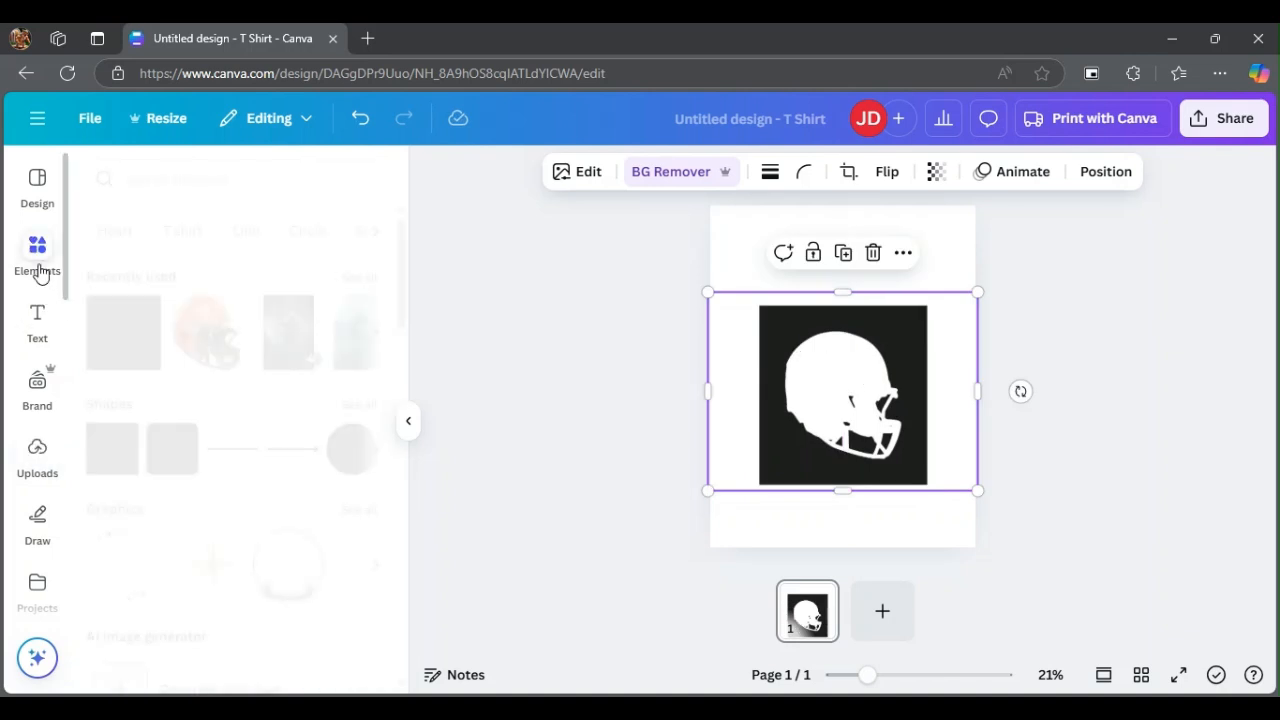
pyautogui.click(359, 277)
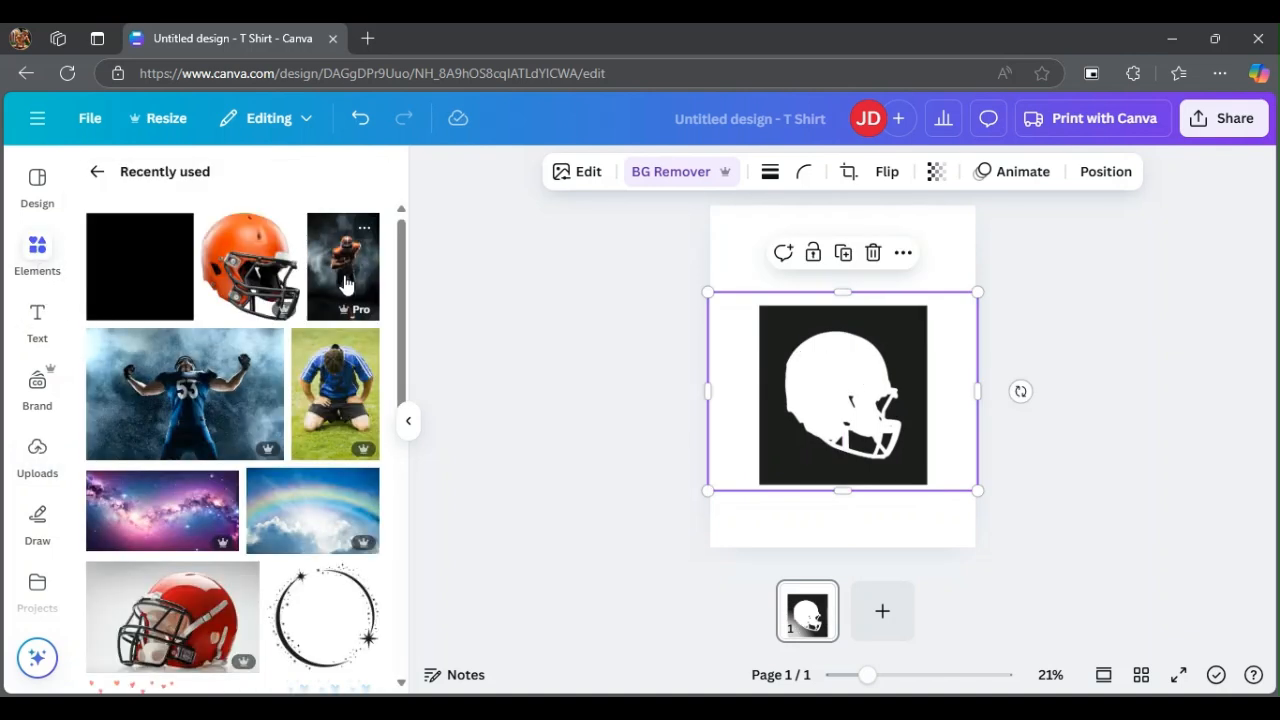
pyautogui.click(166, 535)
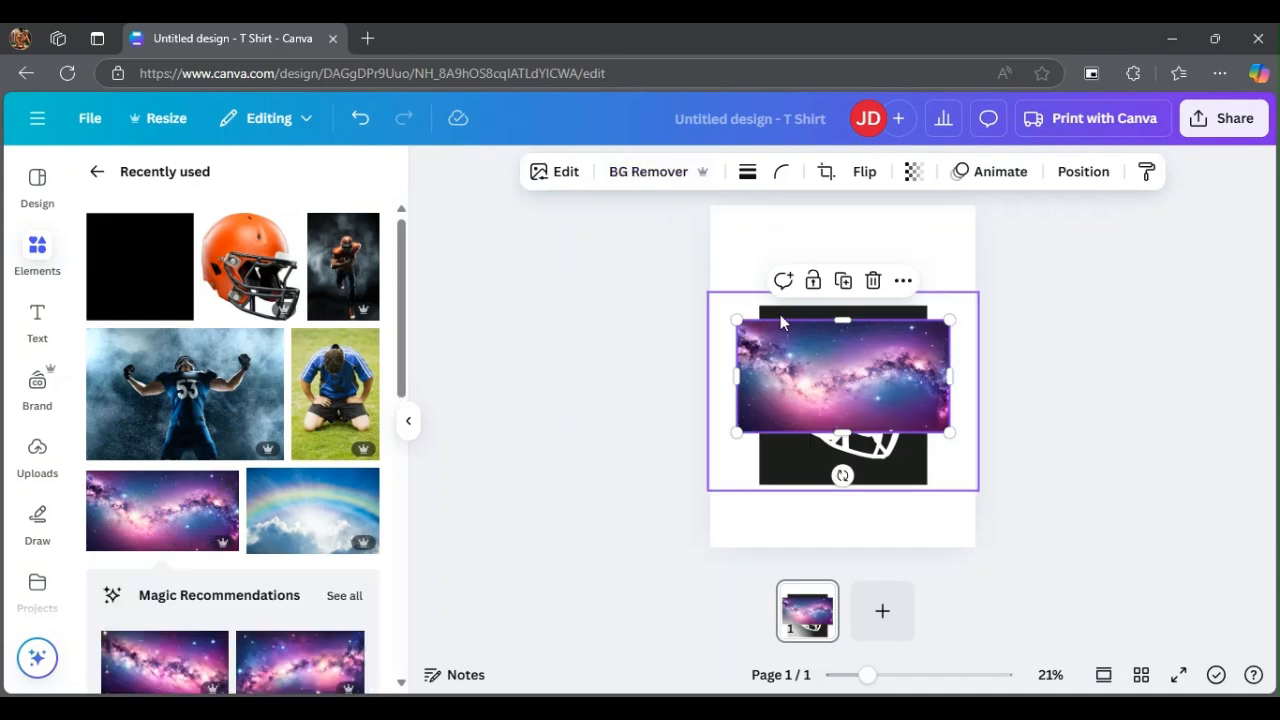
pyautogui.moveTo(842, 318); pyautogui.dragTo(837, 300)
pyautogui.moveTo(838, 432); pyautogui.dragTo(843, 484)
pyautogui.moveTo(944, 395); pyautogui.dragTo(924, 398)
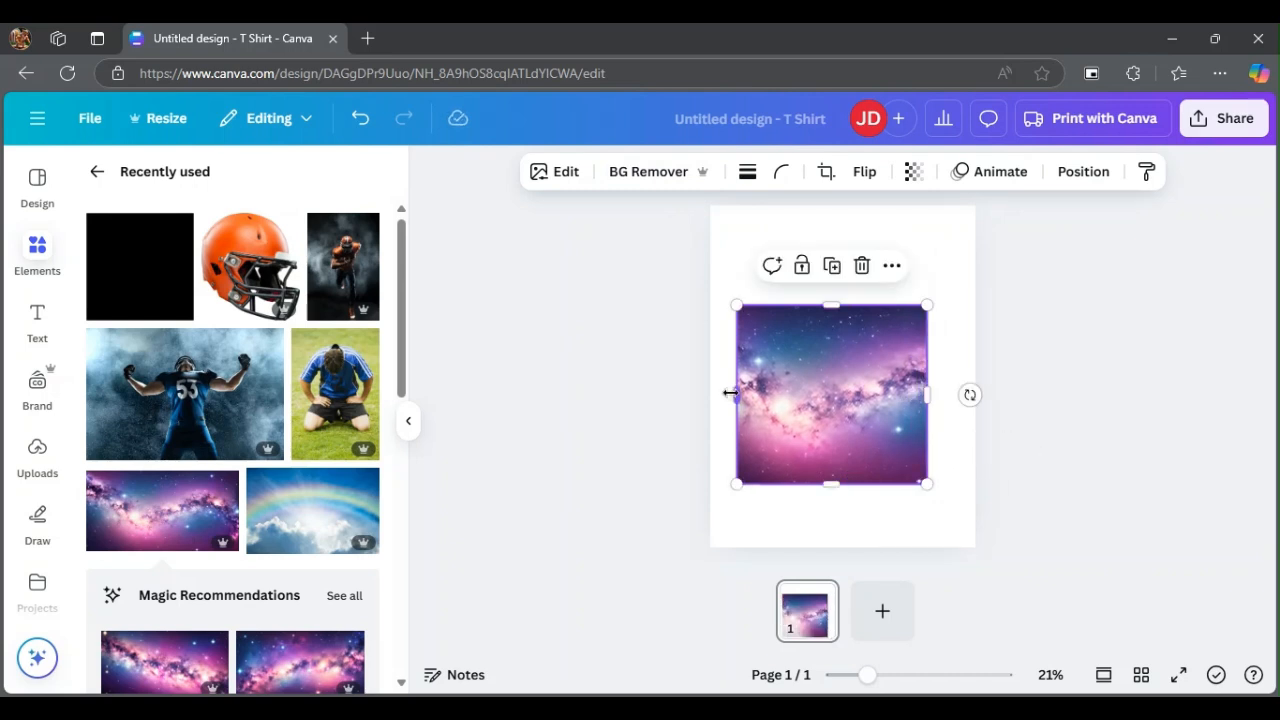
pyautogui.moveTo(731, 393); pyautogui.dragTo(756, 391)
# Step: Send the galaxy photo to the back so it fills the helmet-shaped cutout
pyautogui.click(1083, 171)
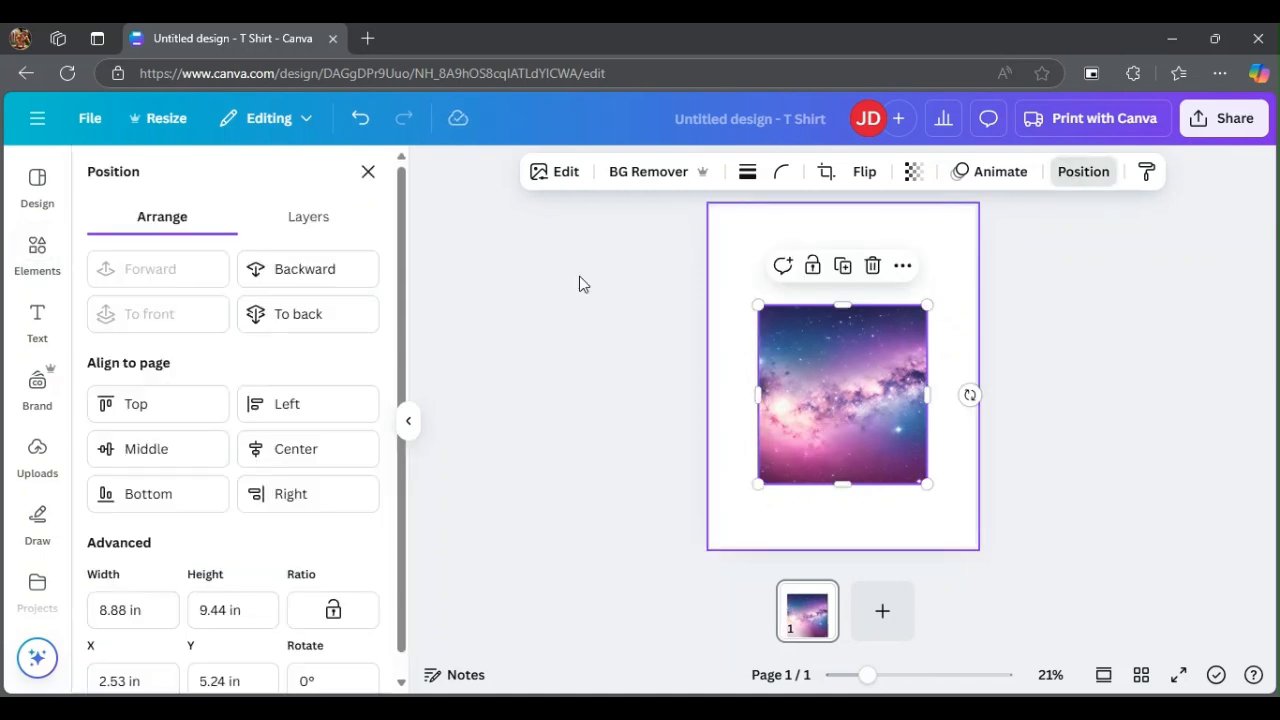
pyautogui.click(292, 313)
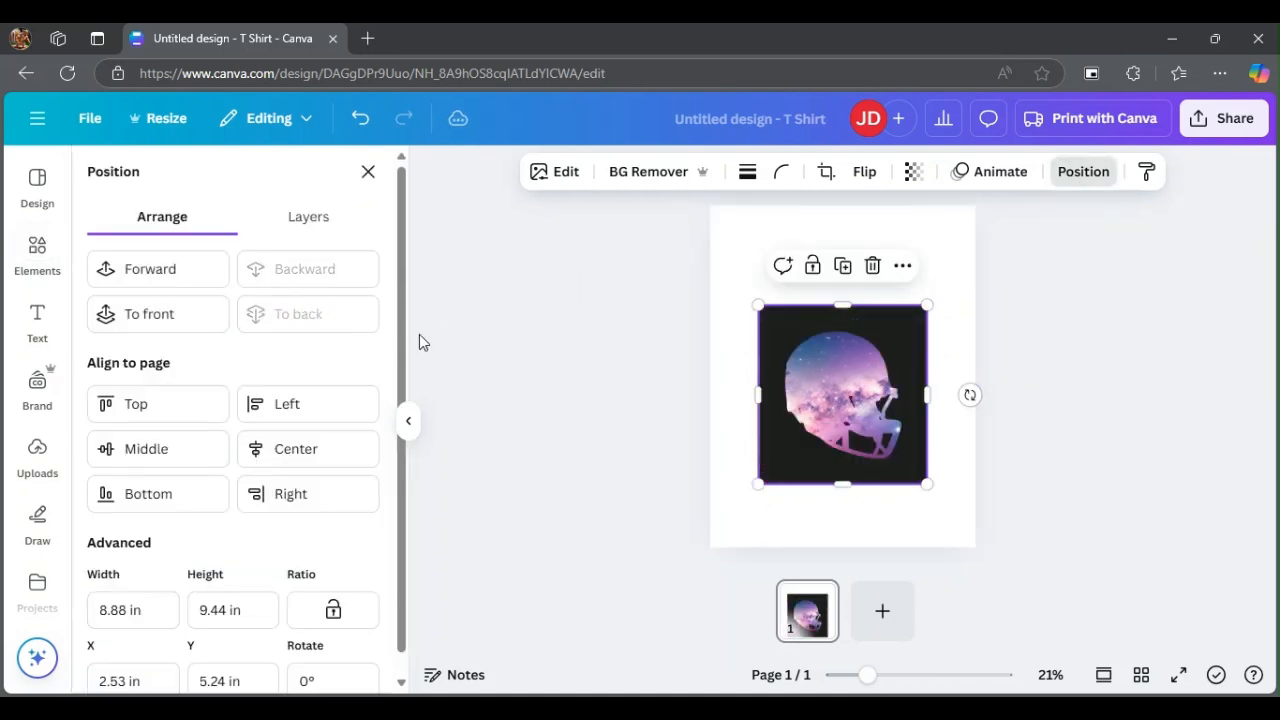
pyautogui.click(408, 426)
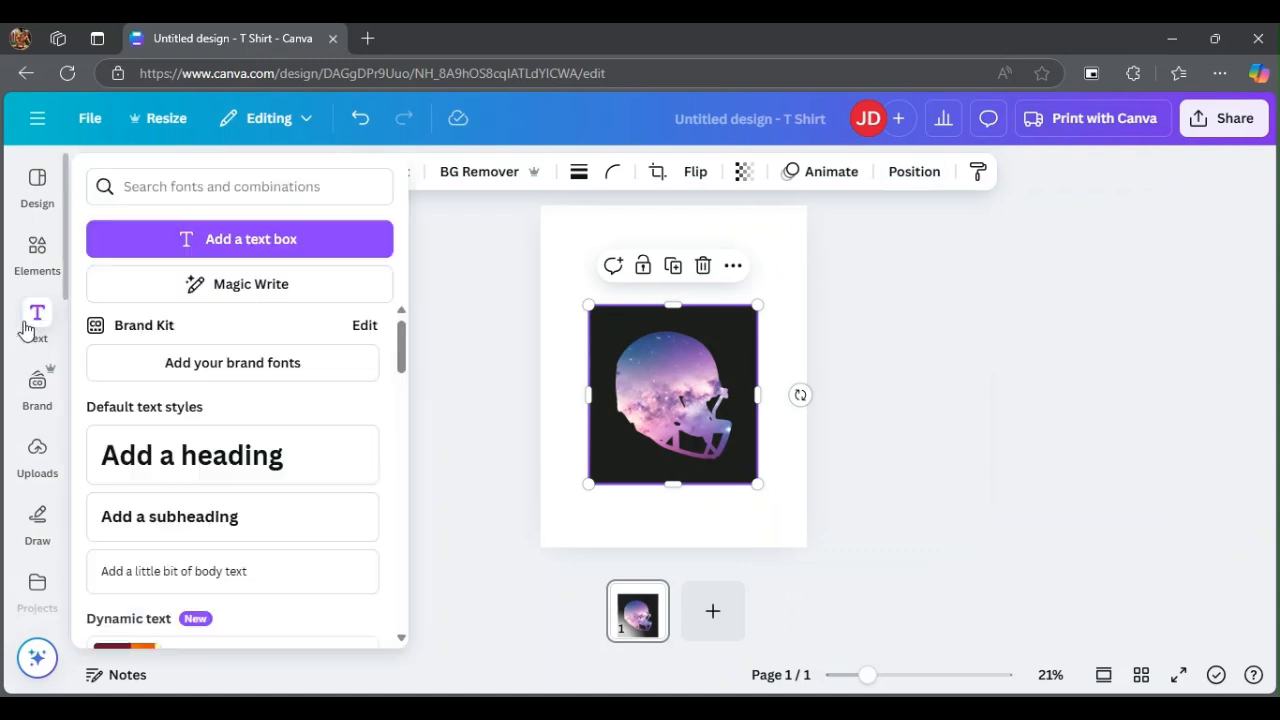
# Step: Add the recently used photo of the number 53 player with its background removed, shrunk to fit inside the helmet cutout
pyautogui.click(34, 250)
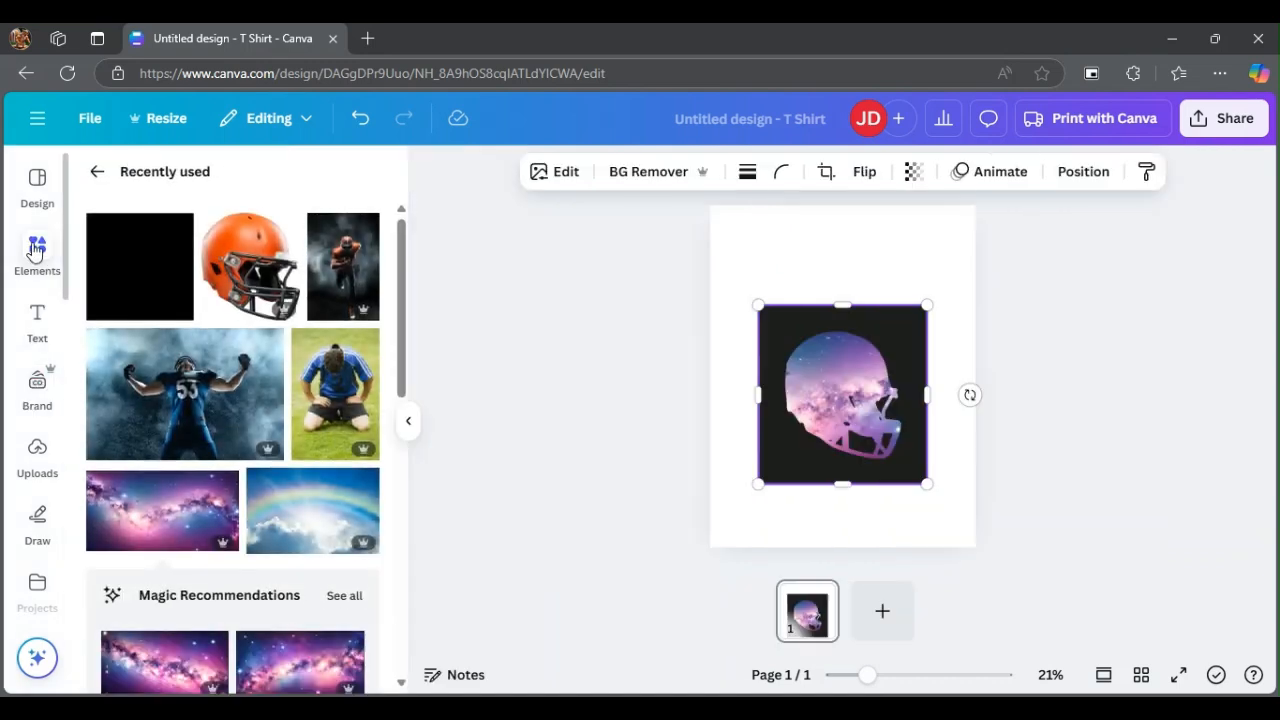
pyautogui.click(185, 393)
pyautogui.click(640, 172)
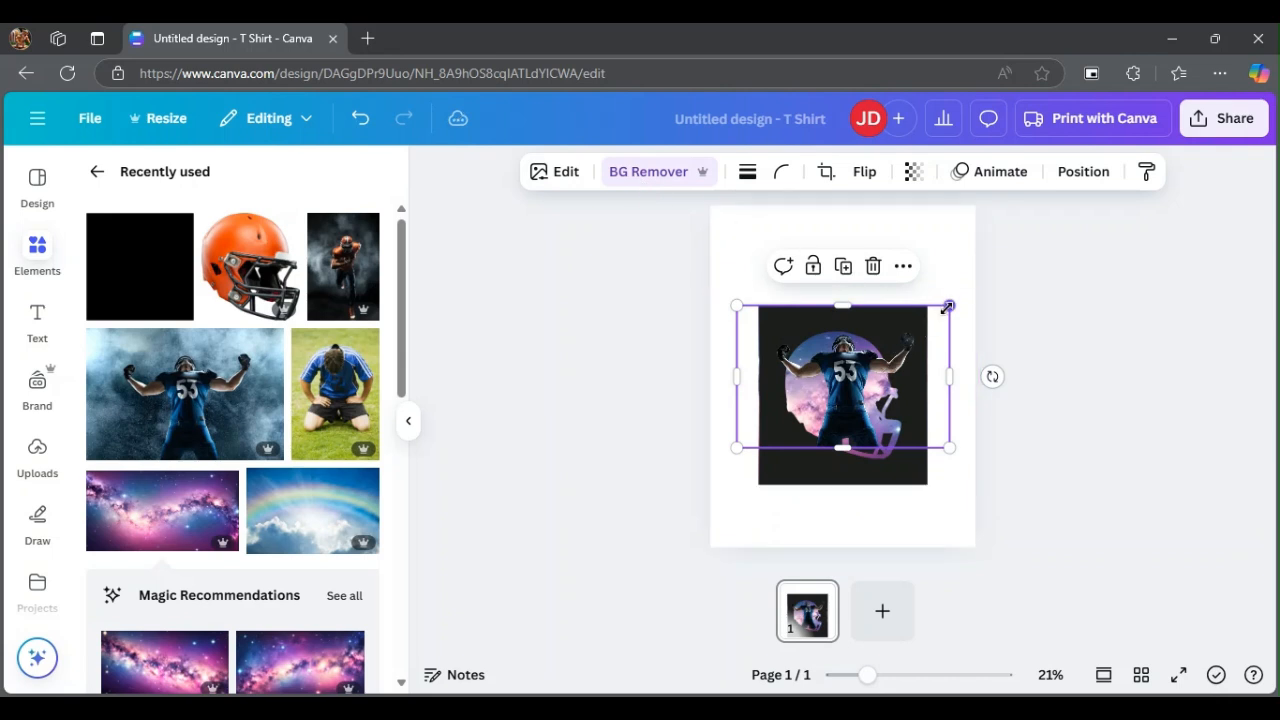
pyautogui.moveTo(947, 306); pyautogui.dragTo(860, 364)
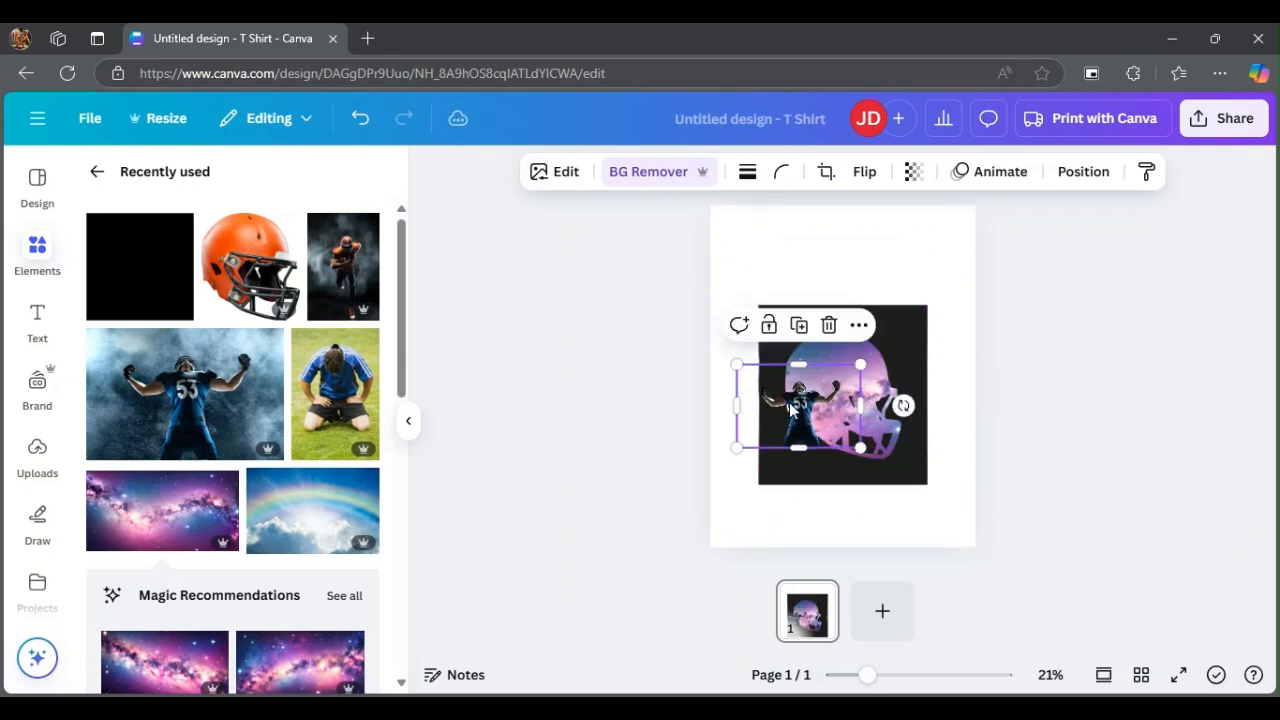
pyautogui.moveTo(790, 407); pyautogui.dragTo(818, 392)
pyautogui.click(1024, 350)
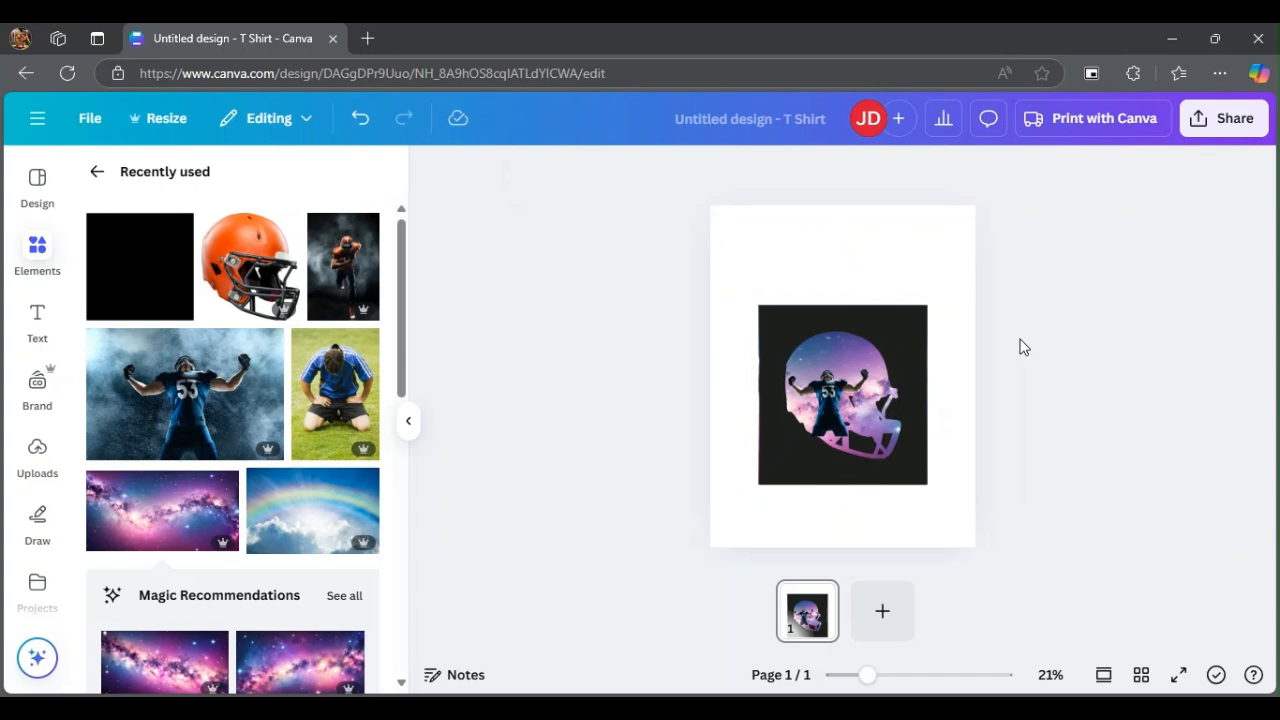
# Step: Delete the number 53 player from the helmet cutout
pyautogui.click(830, 405)
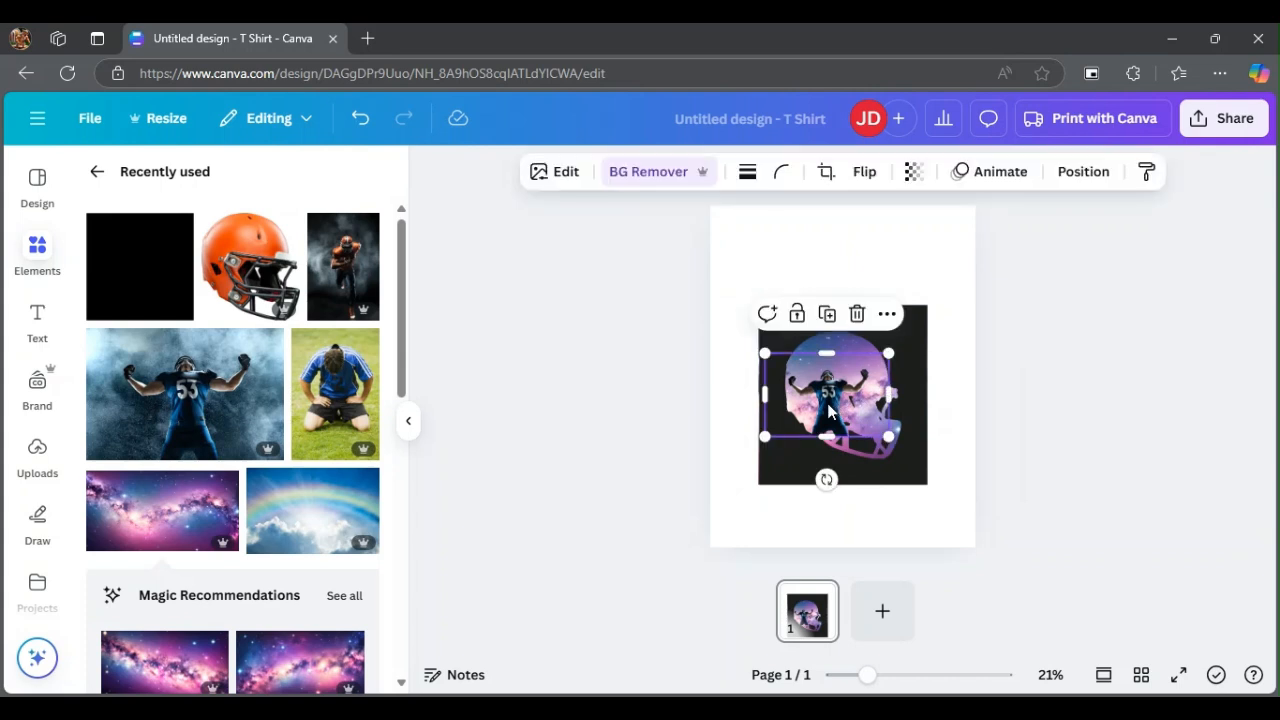
pyautogui.press('Escape')
# Step: Add the recently used photo of the running player in orange with its background removed, shrunk to fit inside the helmet cutout
pyautogui.click(342, 265)
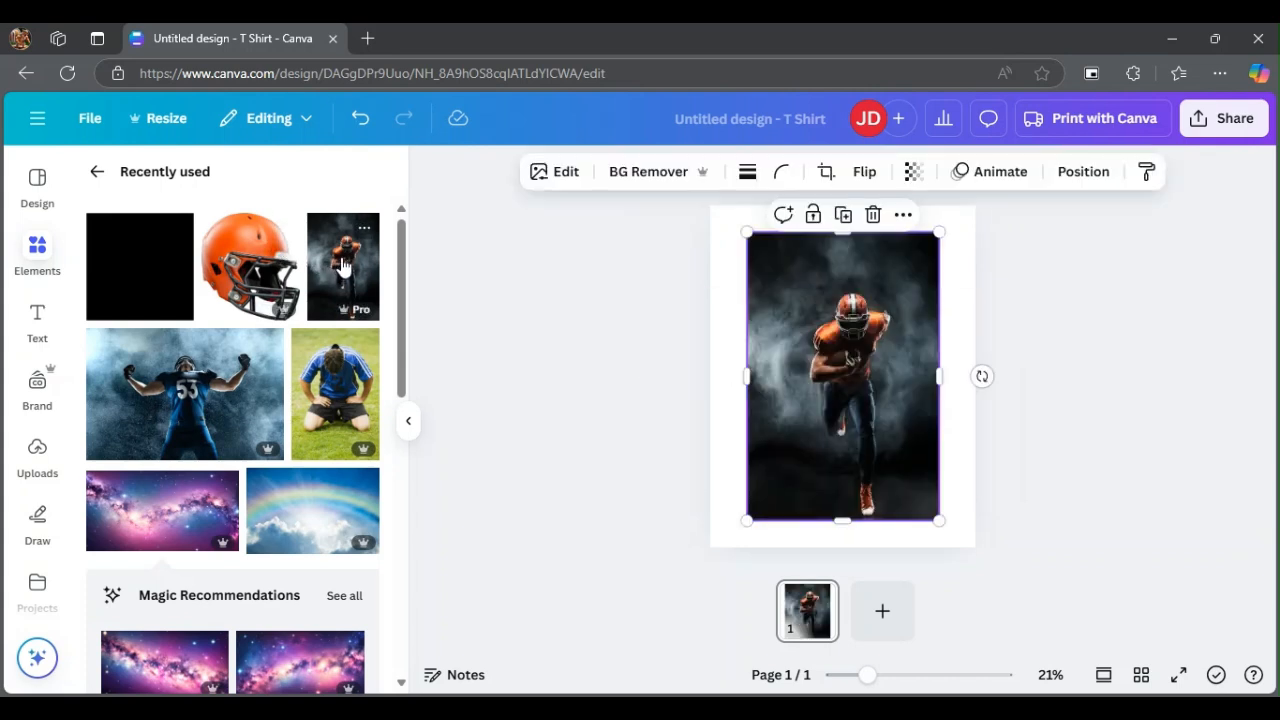
pyautogui.click(650, 172)
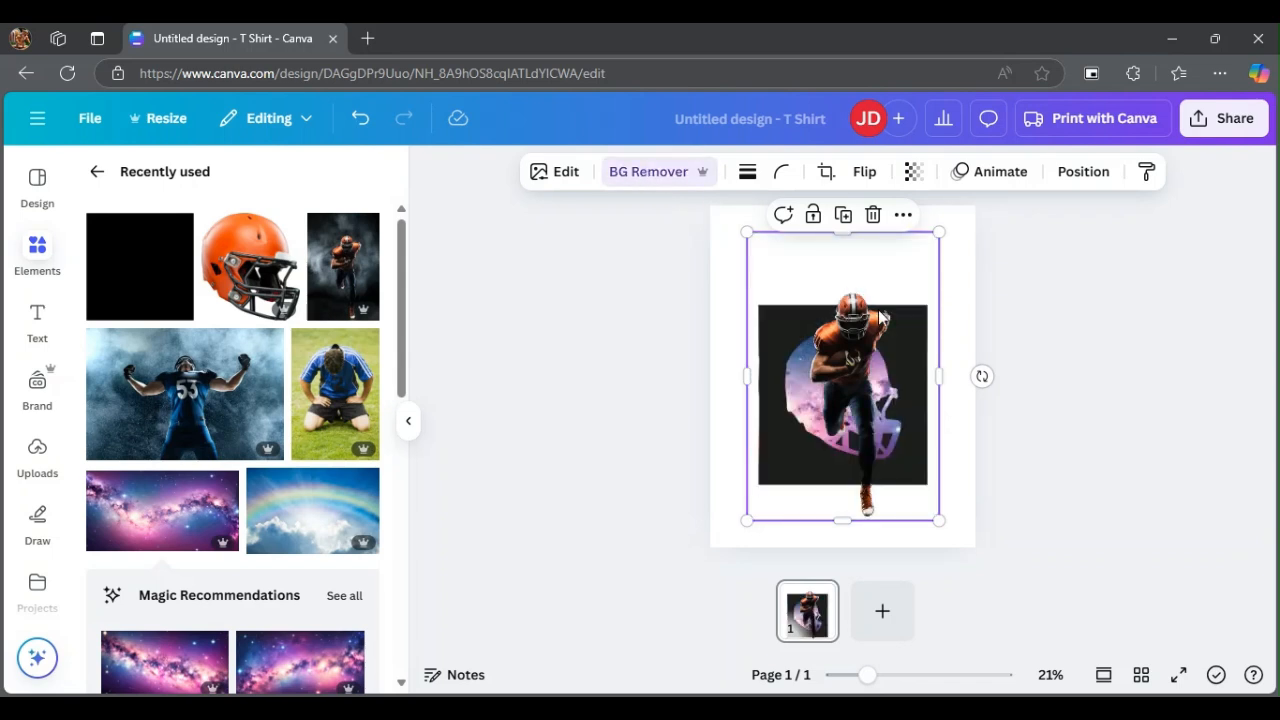
pyautogui.moveTo(938, 232); pyautogui.dragTo(832, 352)
pyautogui.moveTo(795, 420); pyautogui.dragTo(824, 358)
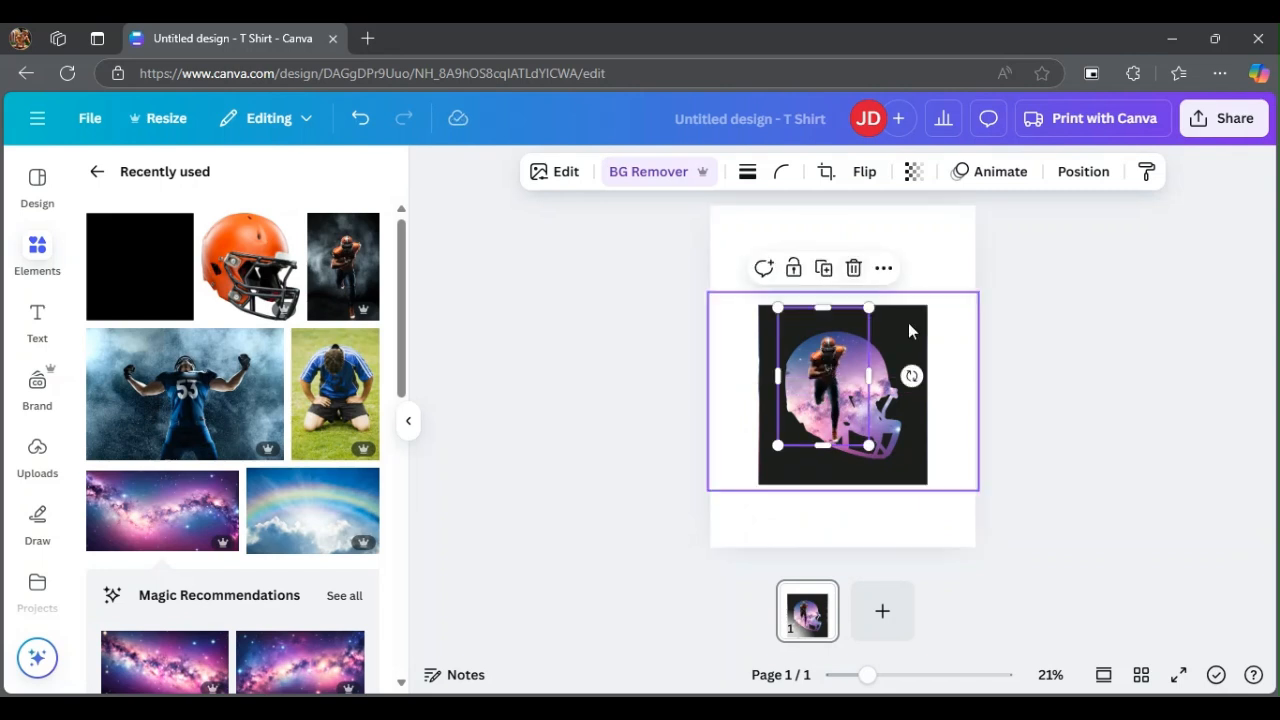
pyautogui.click(924, 260)
# Step: Enlarge the black helmet cutout and galaxy photo together, re-center them on the page, and nudge the running player within the helmet
pyautogui.click(910, 331)
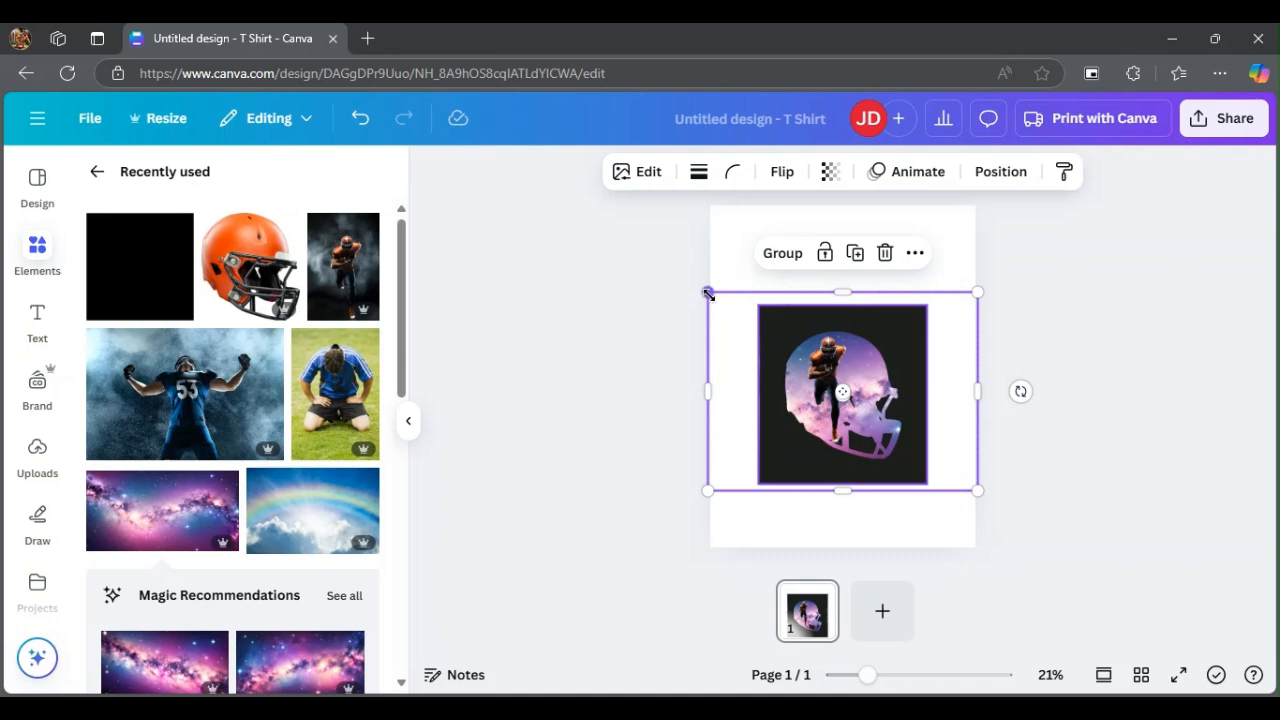
pyautogui.moveTo(708, 292); pyautogui.dragTo(650, 232)
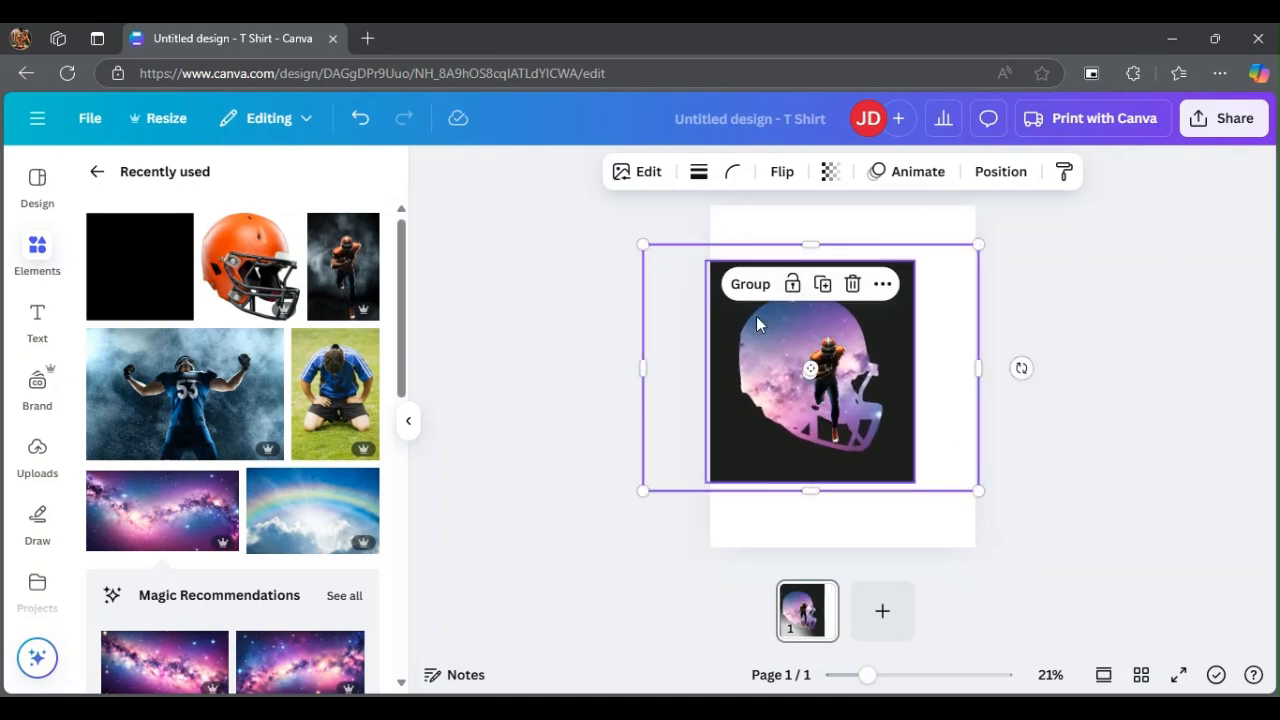
pyautogui.moveTo(757, 323); pyautogui.dragTo(810, 354)
pyautogui.click(1046, 359)
pyautogui.click(818, 360)
pyautogui.click(1174, 352)
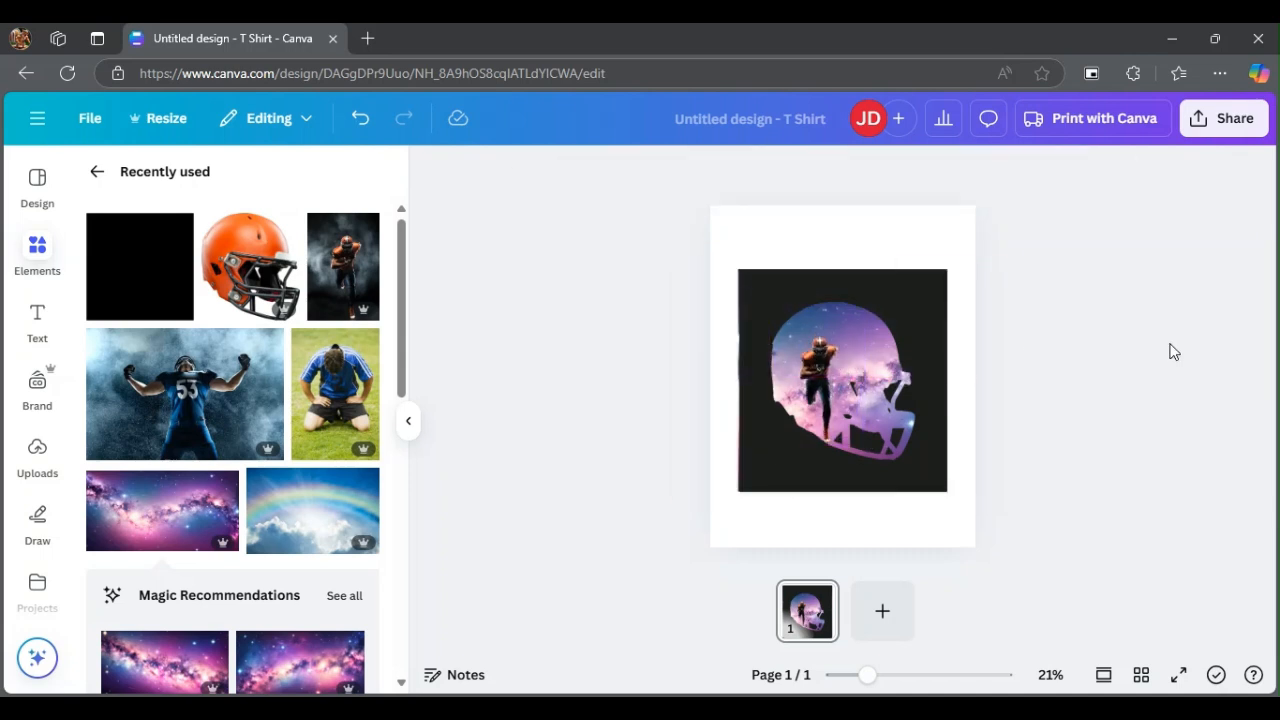